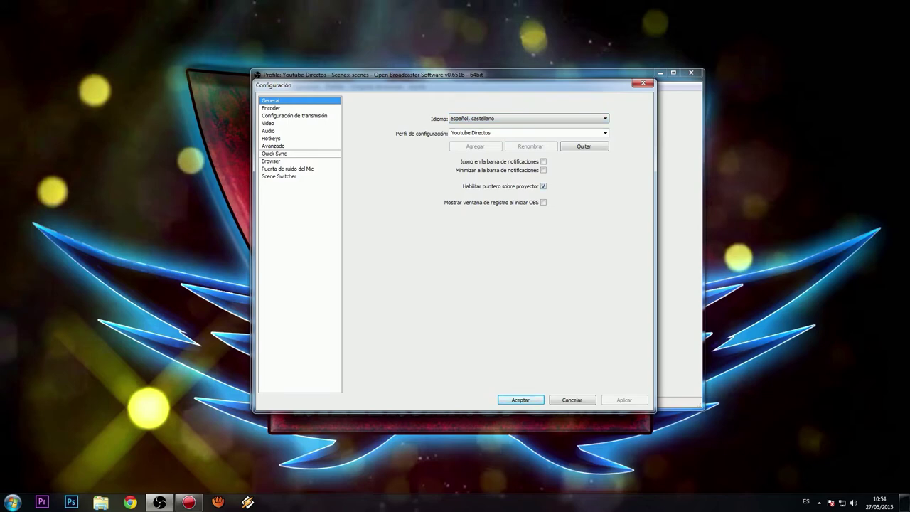
# Open the encoder settings and set the maximum video bitrate to 900 kb/s
pyautogui.click(271, 108)
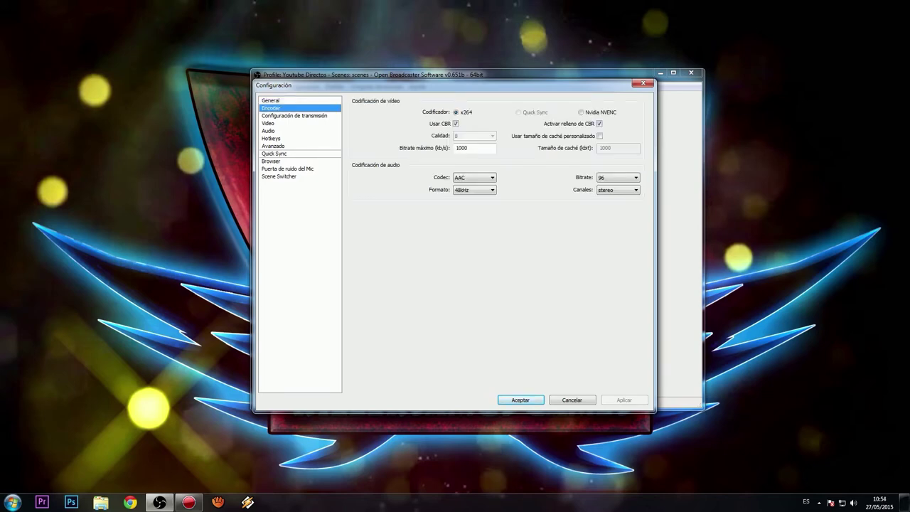
pyautogui.moveTo(455, 147)
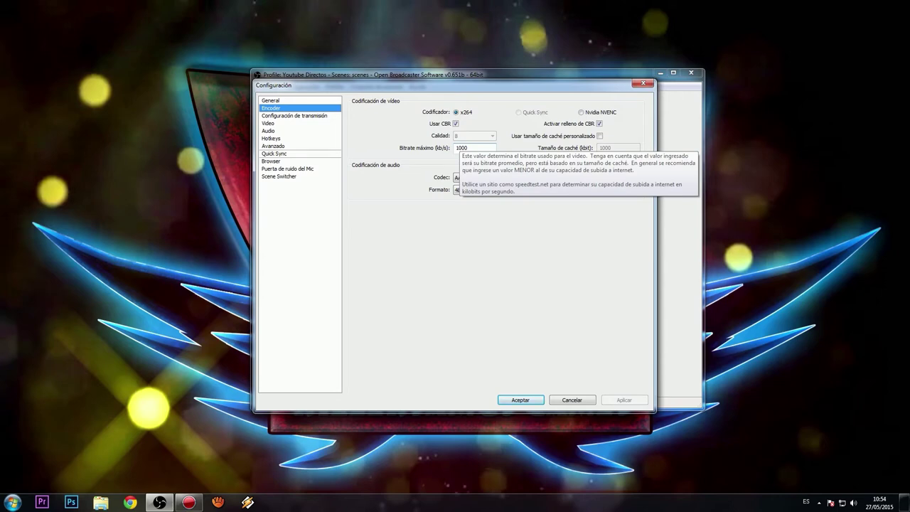
pyautogui.doubleClick(460, 148)
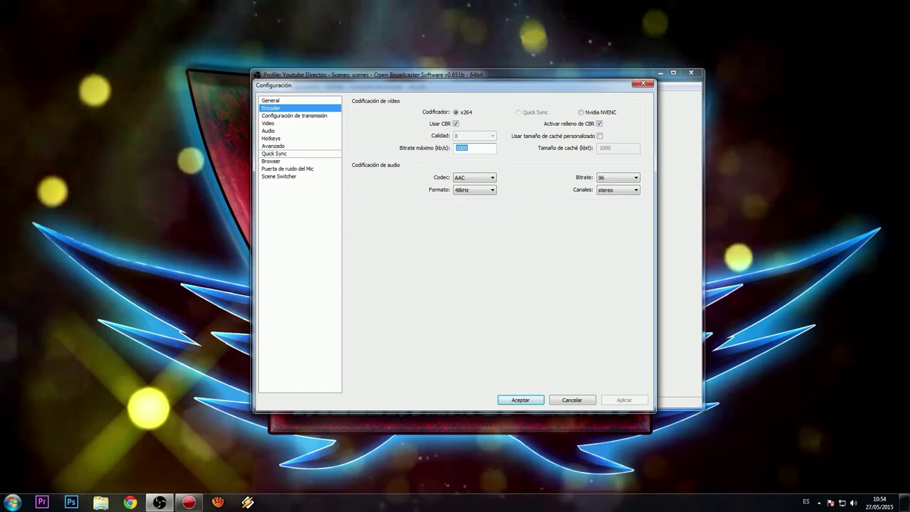
pyautogui.write('900')
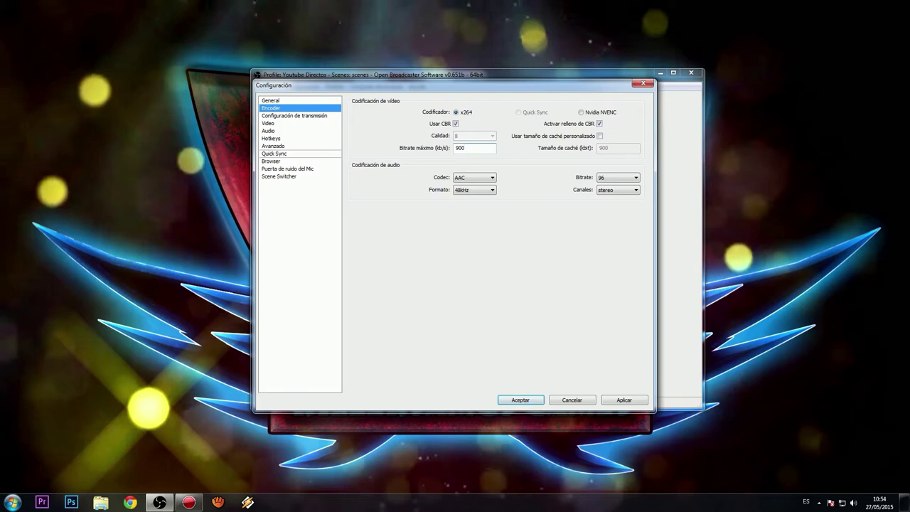
# Try out maximum video bitrates such as 1500, 2000, 800 and 3000 kb/s, and clear the value
pyautogui.press('BackSpace')
pyautogui.press('BackSpace')
pyautogui.write('700')
pyautogui.press('BackSpace')
pyautogui.press('BackSpace')
pyautogui.write('000')
pyautogui.press('BackSpace')
pyautogui.press('BackSpace')
pyautogui.press('BackSpace')
pyautogui.write('1500')
pyautogui.press('BackSpace')
pyautogui.press('BackSpace')
pyautogui.write('2000')
pyautogui.press('BackSpace')
pyautogui.press('BackSpace')
pyautogui.press('BackSpace')
pyautogui.press('BackSpace')
pyautogui.press('BackSpace')
pyautogui.write('800')
pyautogui.press('BackSpace')
pyautogui.press('BackSpace')
pyautogui.write('60')
pyautogui.press('BackSpace')
pyautogui.press('BackSpace')
pyautogui.write('3000')
pyautogui.press('BackSpace')
pyautogui.press('BackSpace')
pyautogui.press('BackSpace')
pyautogui.write('2000')
pyautogui.press('BackSpace')
pyautogui.press('BackSpace')
pyautogui.press('BackSpace')
pyautogui.press('BackSpace')
# Try the 44.1kHz audio format and return it to 48kHz
pyautogui.click(474, 177)
pyautogui.click(475, 192)
pyautogui.click(475, 190)
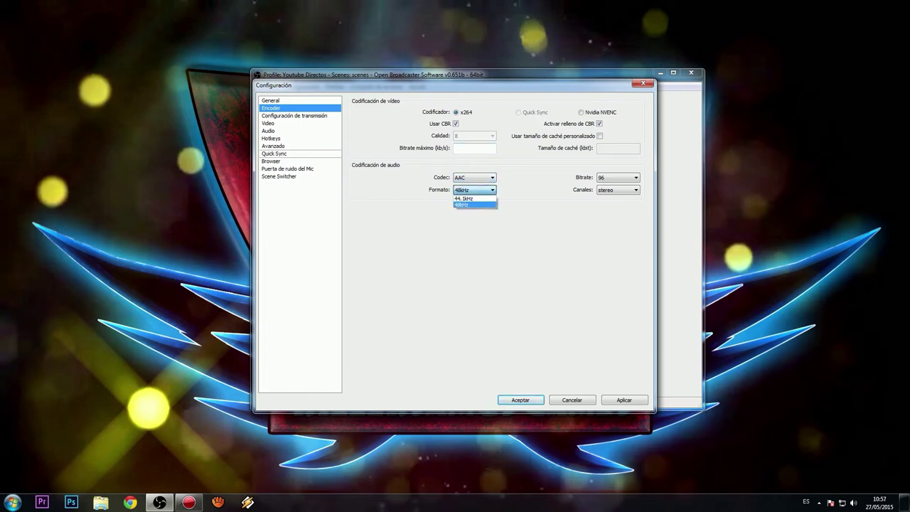
pyautogui.click(474, 189)
pyautogui.click(474, 190)
pyautogui.click(474, 190)
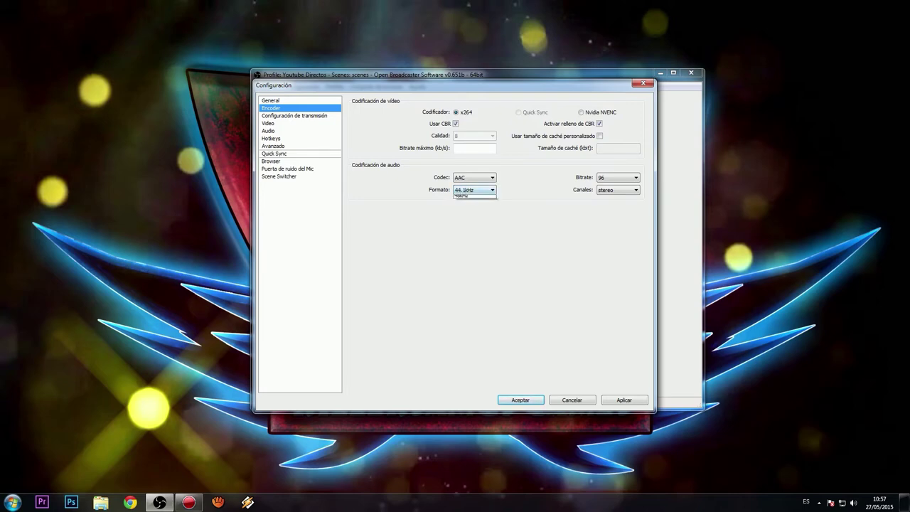
pyautogui.click(474, 205)
# Set the maximum video bitrate to 600 kb/s
pyautogui.click(456, 148)
pyautogui.write('700')
pyautogui.press('BackSpace')
pyautogui.press('BackSpace')
pyautogui.press('BackSpace')
pyautogui.write('600')
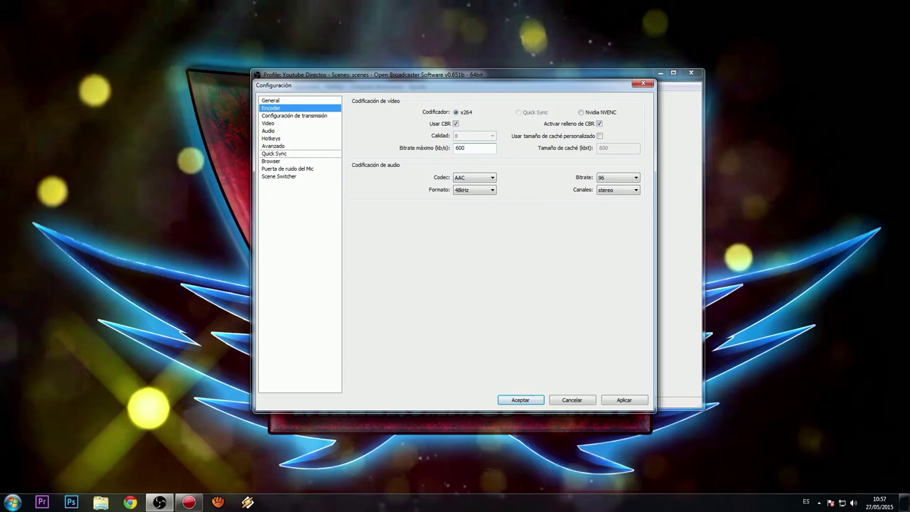
# Set the audio bitrate to 48 and the audio channels to mono
pyautogui.click(618, 177)
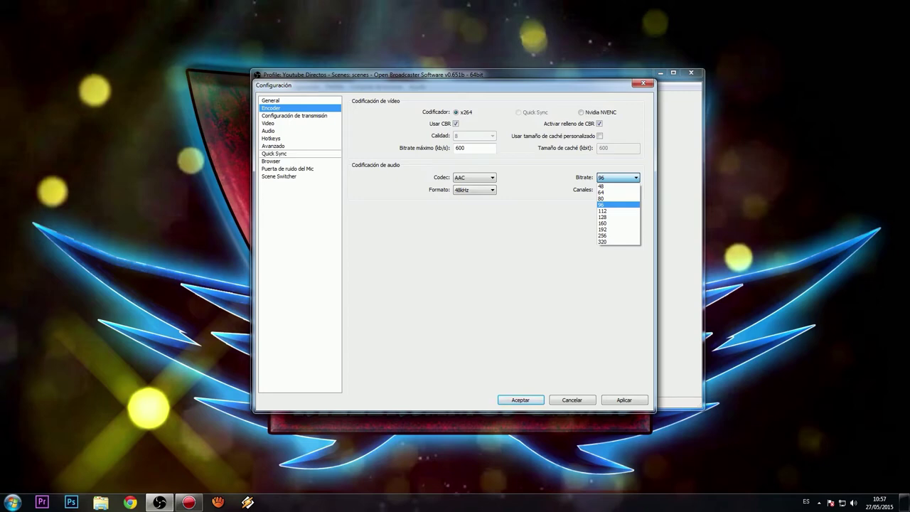
pyautogui.click(618, 186)
pyautogui.click(618, 190)
pyautogui.click(618, 198)
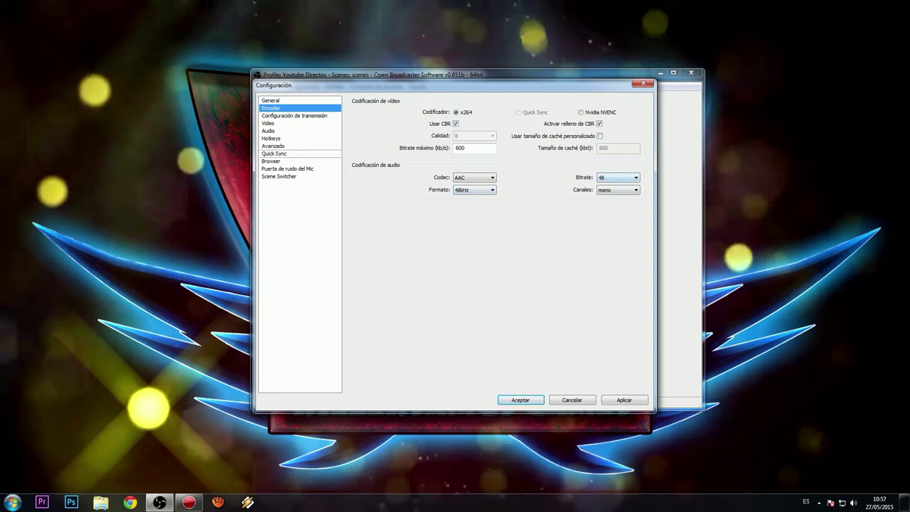
pyautogui.click(618, 190)
pyautogui.click(618, 190)
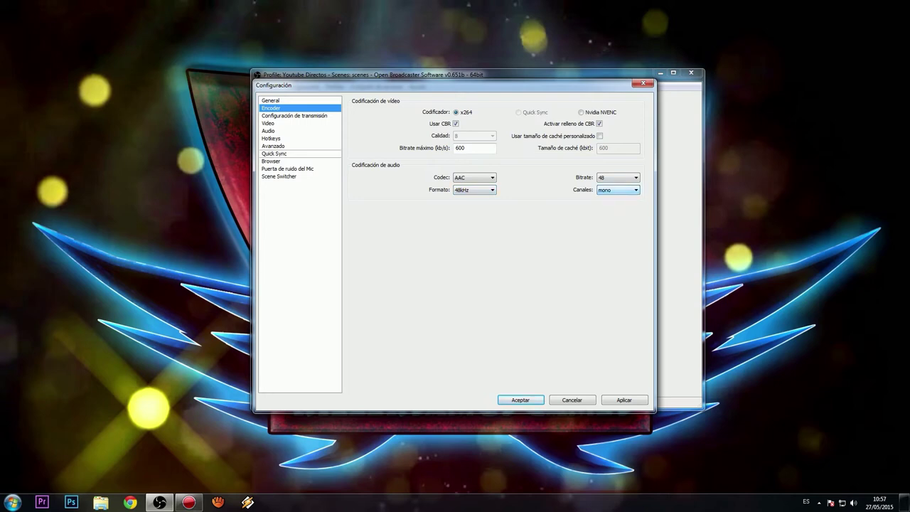
pyautogui.click(617, 190)
pyautogui.click(618, 190)
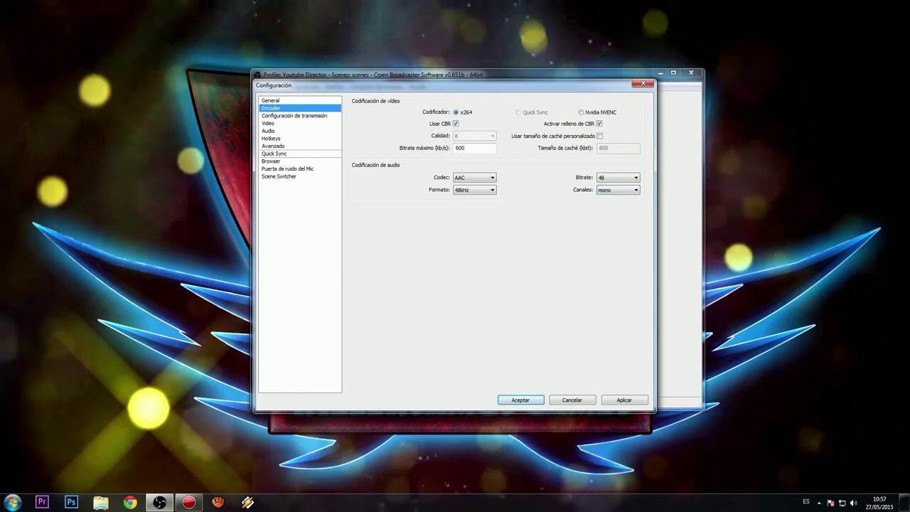
# Save the encoder changes and keep "Transmisión en vivo" as the mode in the streaming settings
pyautogui.click(295, 116)
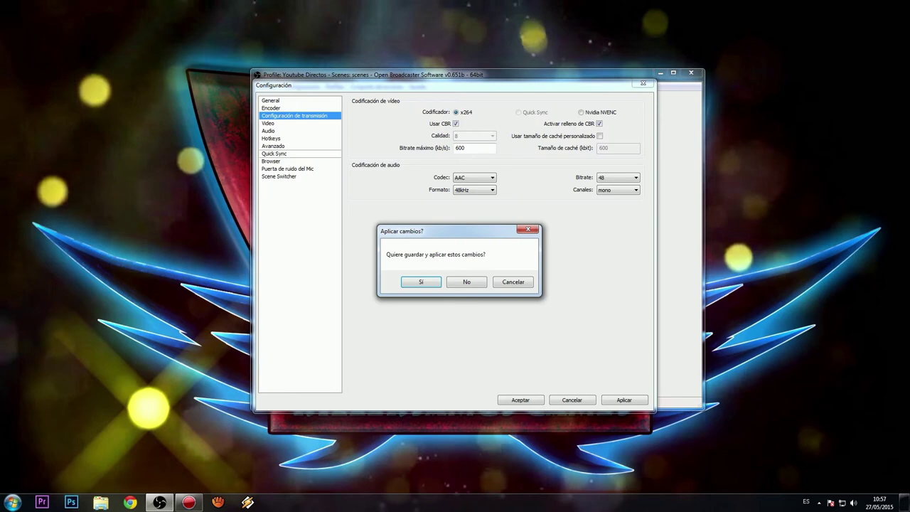
pyautogui.press('Return')
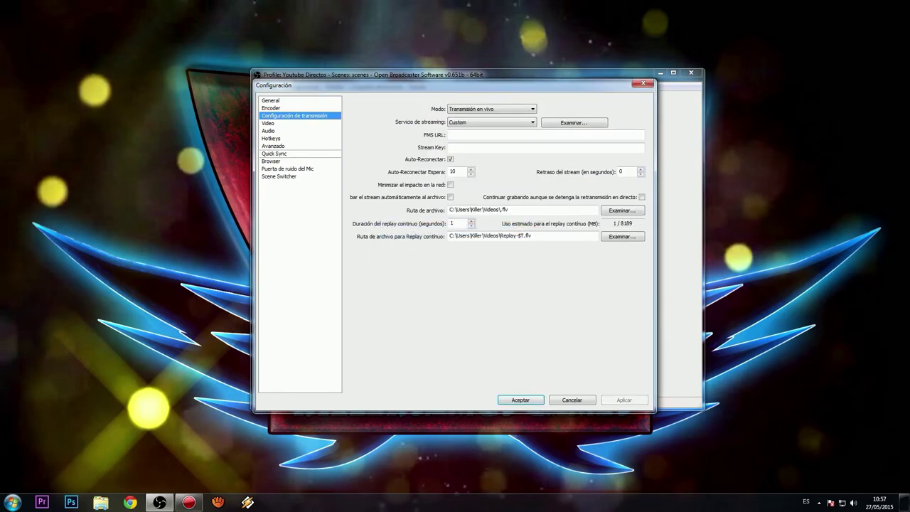
pyautogui.hotkey('alt', 'Down')
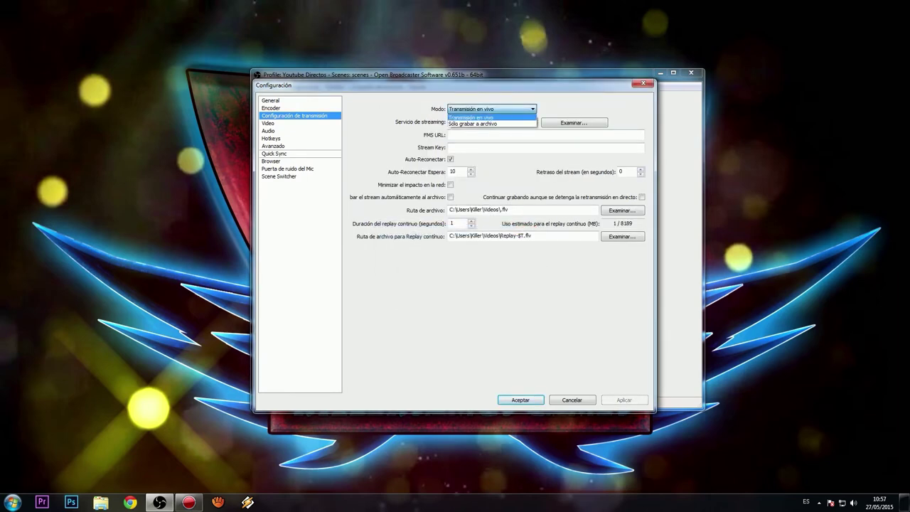
pyautogui.press('Return')
pyautogui.press('Tab')
# Choose Youtube as the streaming service
pyautogui.hotkey('alt', 'Down')
pyautogui.press('Down')
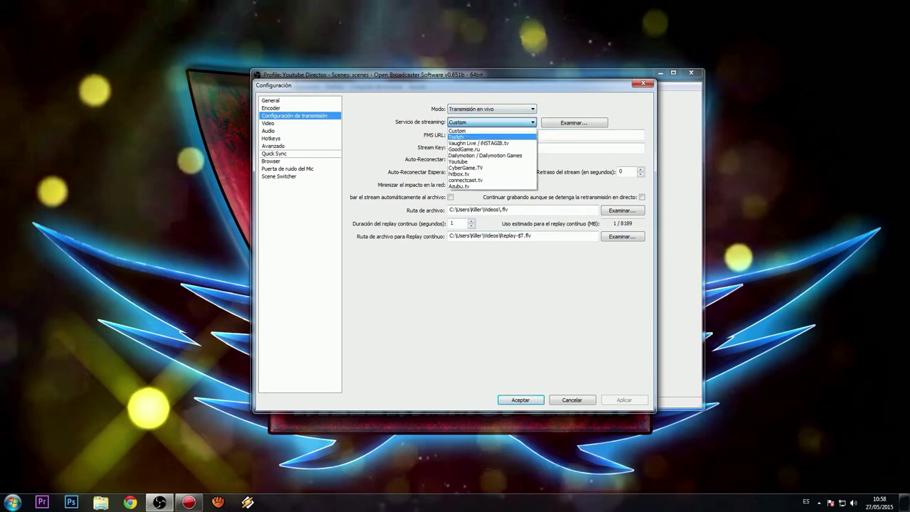
pyautogui.press('Down')
pyautogui.press('Down')
pyautogui.press('Down')
pyautogui.press('Down')
pyautogui.press('Down')
pyautogui.press('Up')
pyautogui.press('Up')
pyautogui.press('Up')
pyautogui.press('Up')
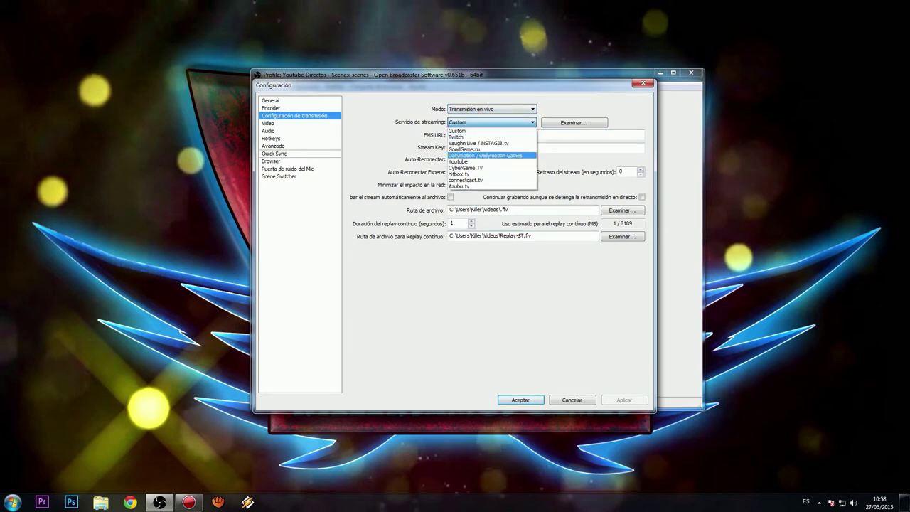
pyautogui.press('Down')
pyautogui.press('Down')
pyautogui.press('Down')
pyautogui.press('Return')
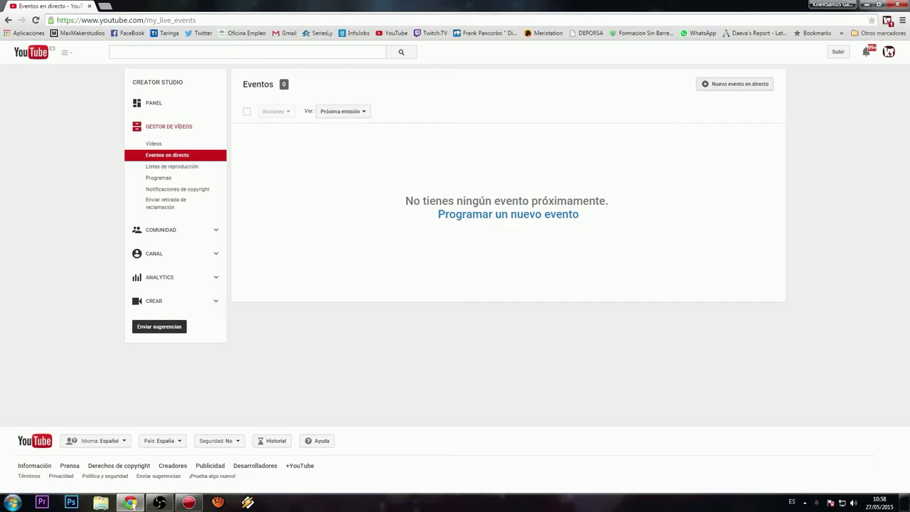
# Start a new YouTube live event titled "prueba directo" and set its privacy to Público
pyautogui.click(736, 84)
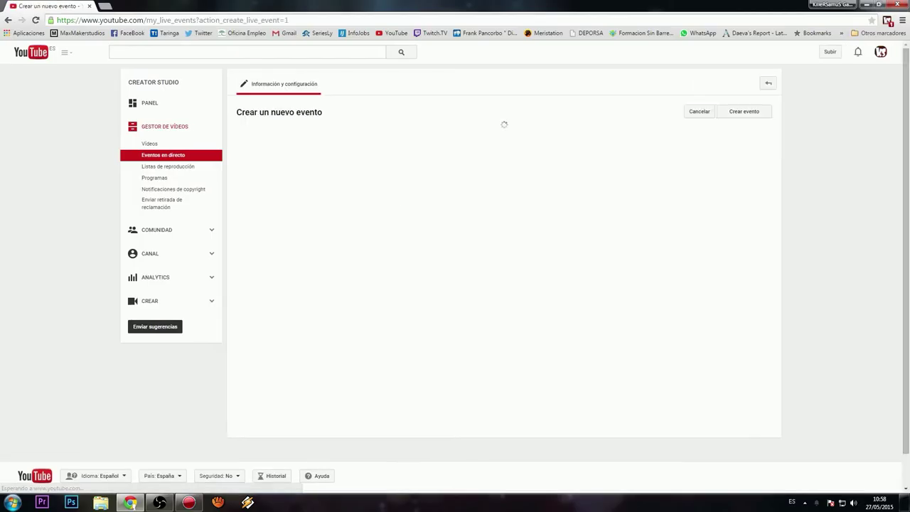
pyautogui.click(340, 163)
pyautogui.write('prueba directo')
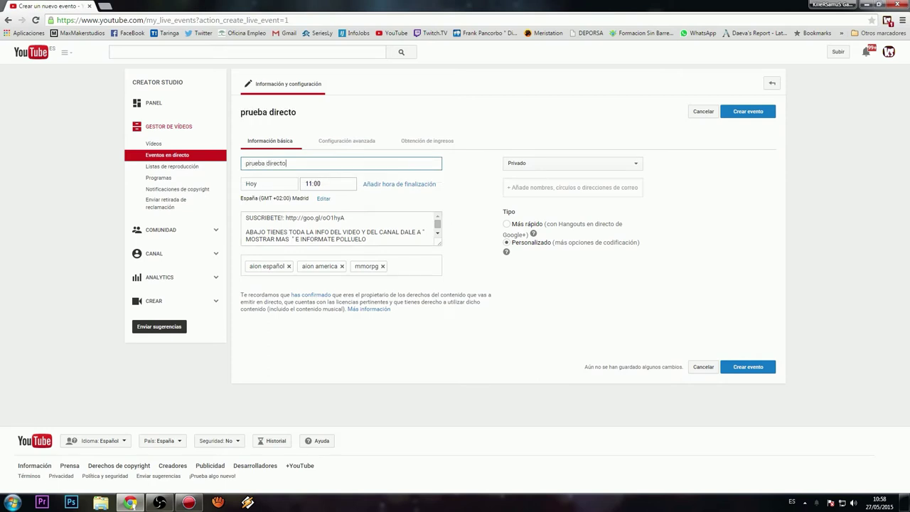
pyautogui.click(572, 162)
pyautogui.click(526, 174)
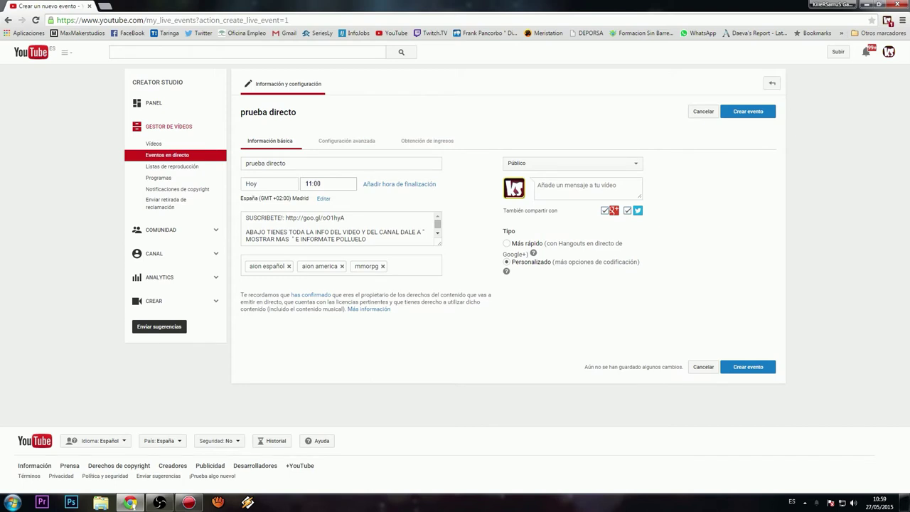
# Review the event's advanced and monetization settings and create the event
pyautogui.click(346, 140)
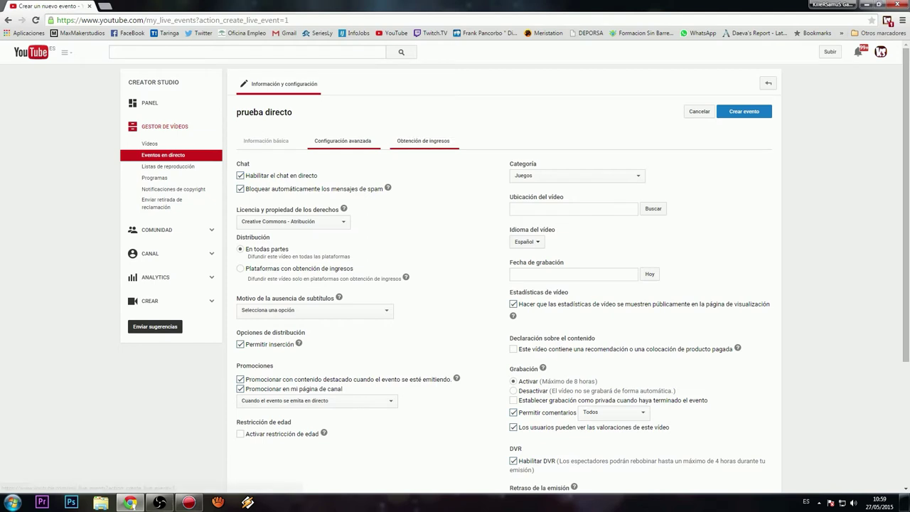
pyautogui.click(423, 141)
pyautogui.click(266, 141)
pyautogui.click(745, 111)
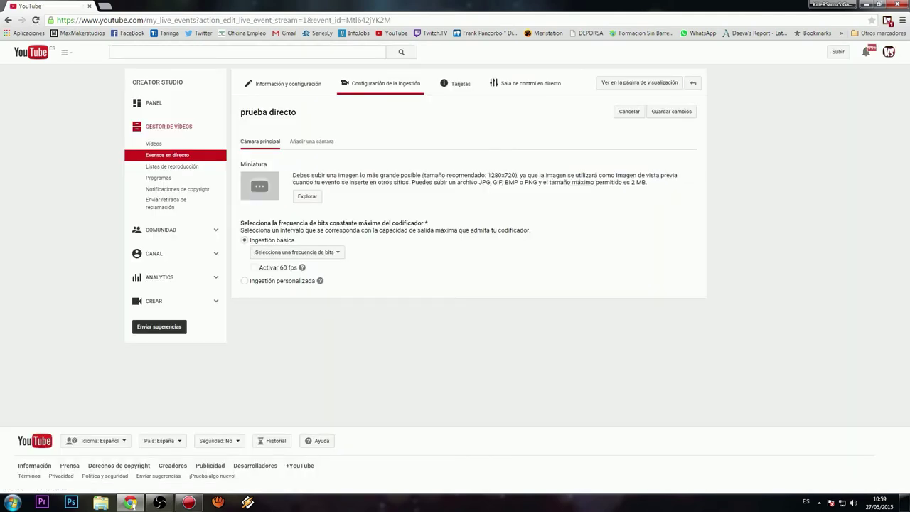
# Change the event's start time to 12:00 today and save the changes
pyautogui.click(288, 84)
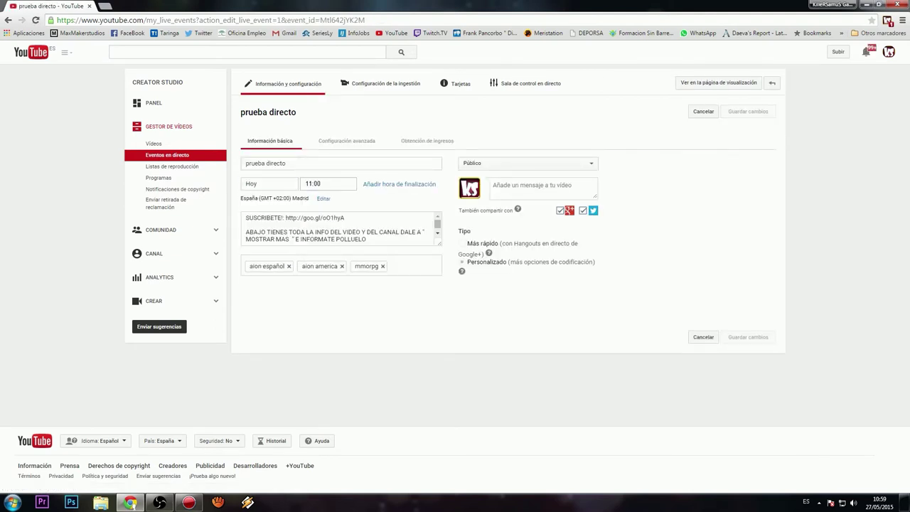
pyautogui.click(327, 183)
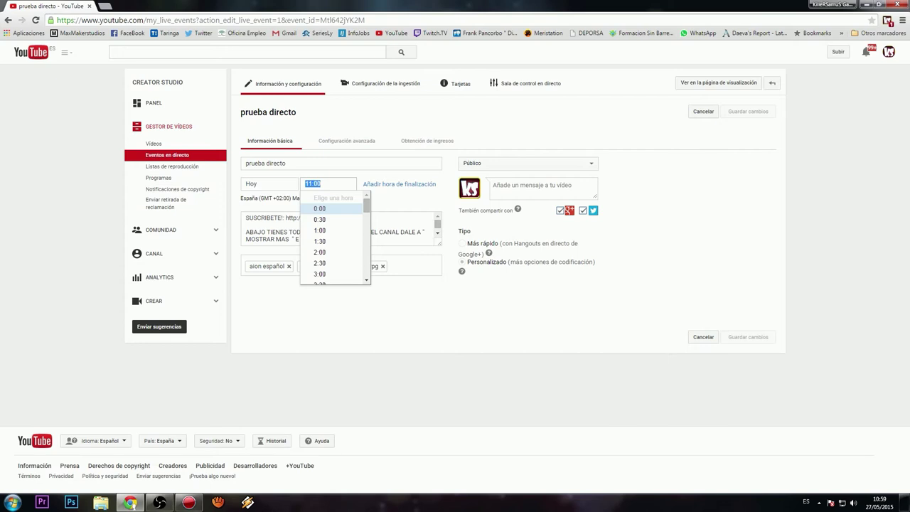
pyautogui.scroll(-6, 332, 242)
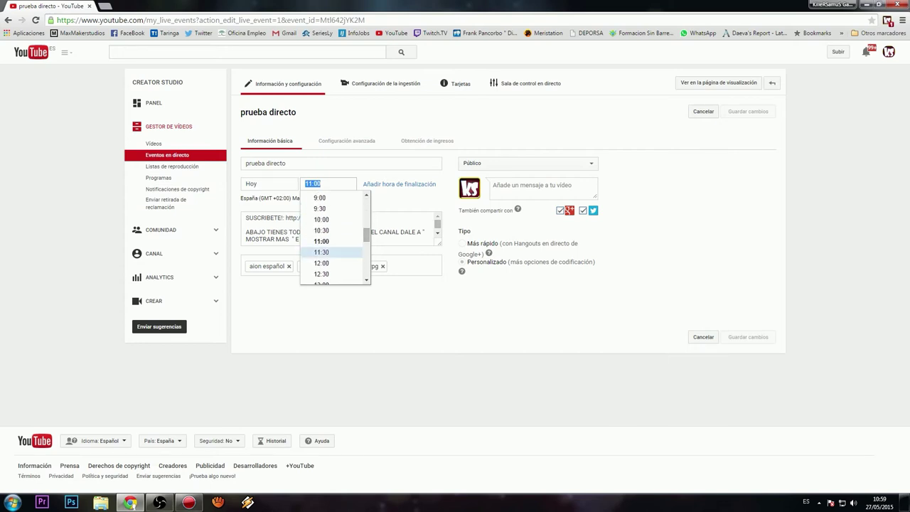
pyautogui.click(321, 263)
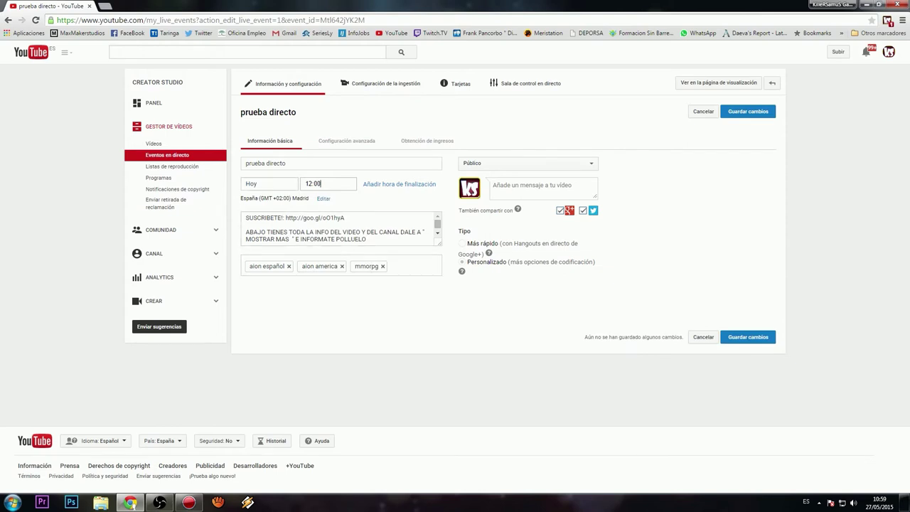
pyautogui.click(747, 111)
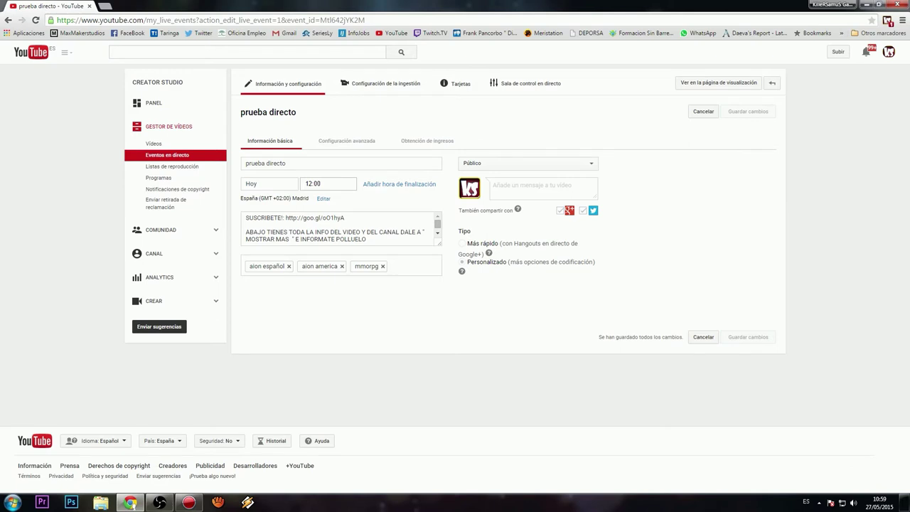
# Set the event's basic ingestion bitrate to 500 Kbps - 2000 Kbps (480p)
pyautogui.click(381, 83)
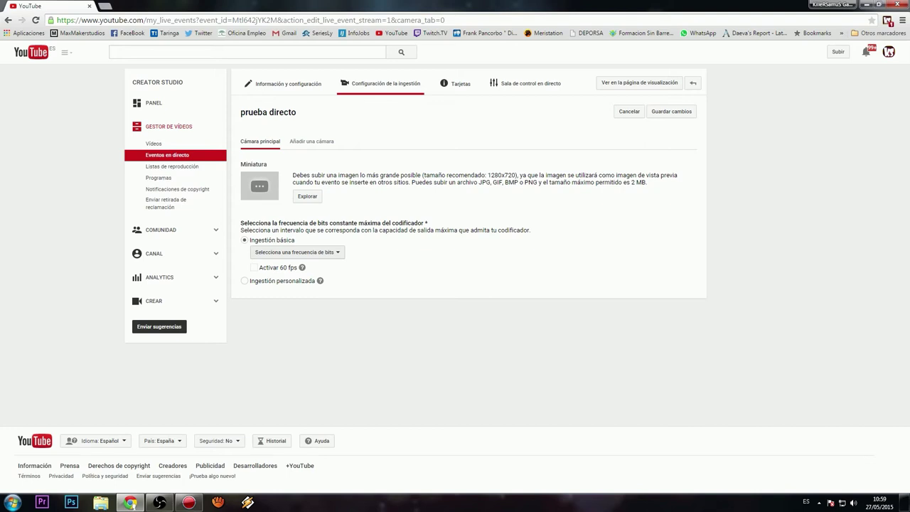
pyautogui.click(297, 252)
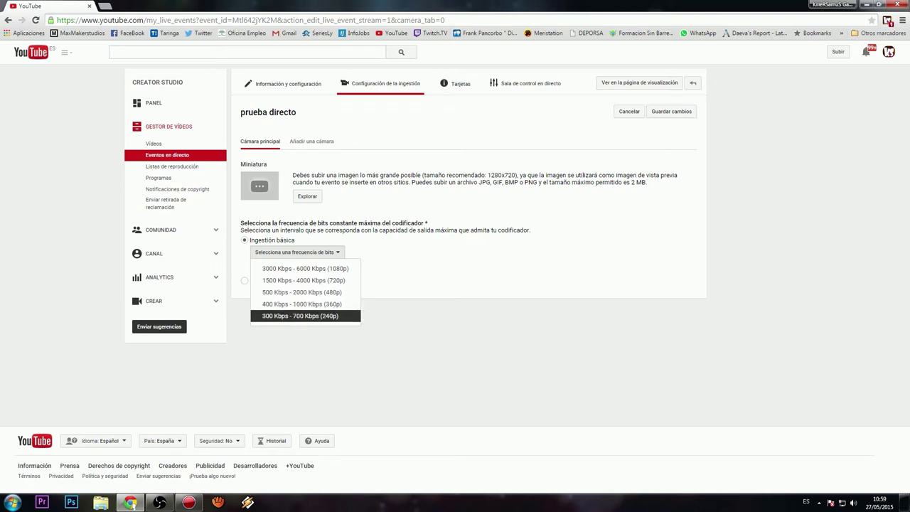
pyautogui.click(301, 292)
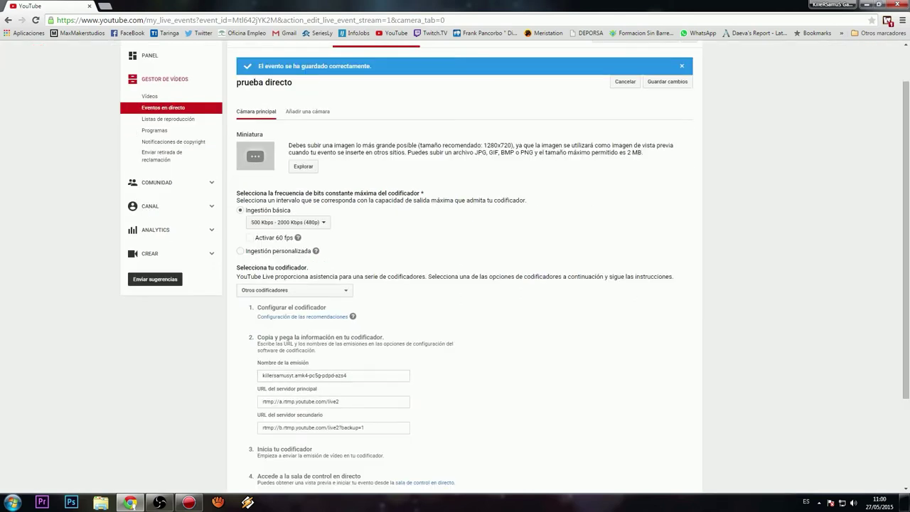
# Copy the event's stream name from YouTube, paste it as the Stream Key in the OBS transmission settings and apply the change
pyautogui.moveTo(347, 375); pyautogui.dragTo(262, 375)
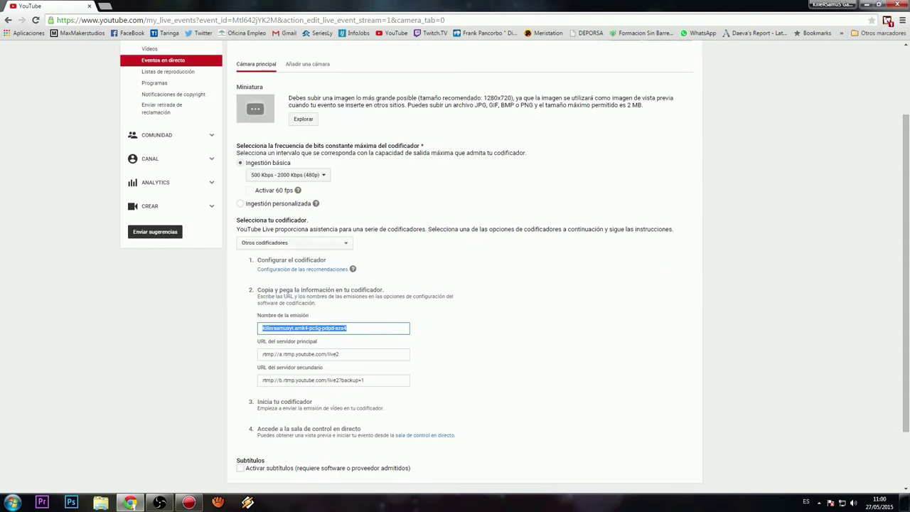
pyautogui.scroll(-2, 263, 375)
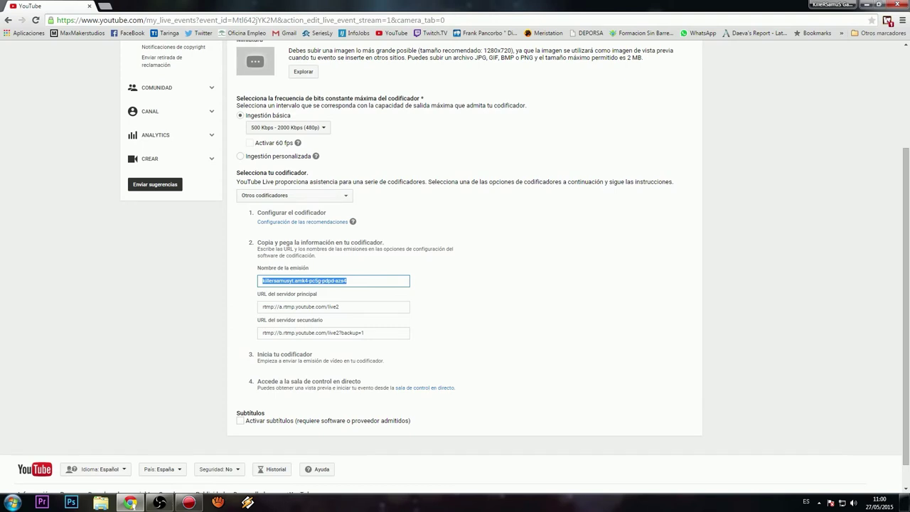
pyautogui.click(332, 280)
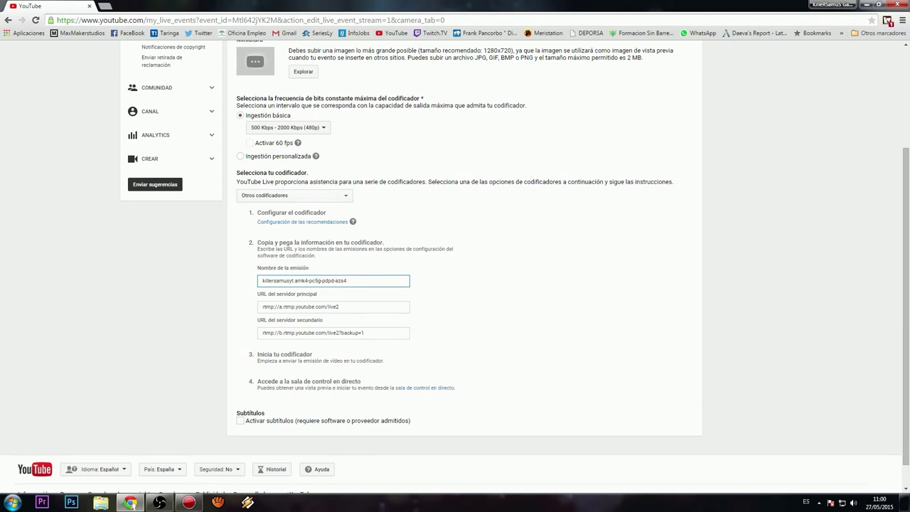
pyautogui.moveTo(348, 281); pyautogui.dragTo(261, 281)
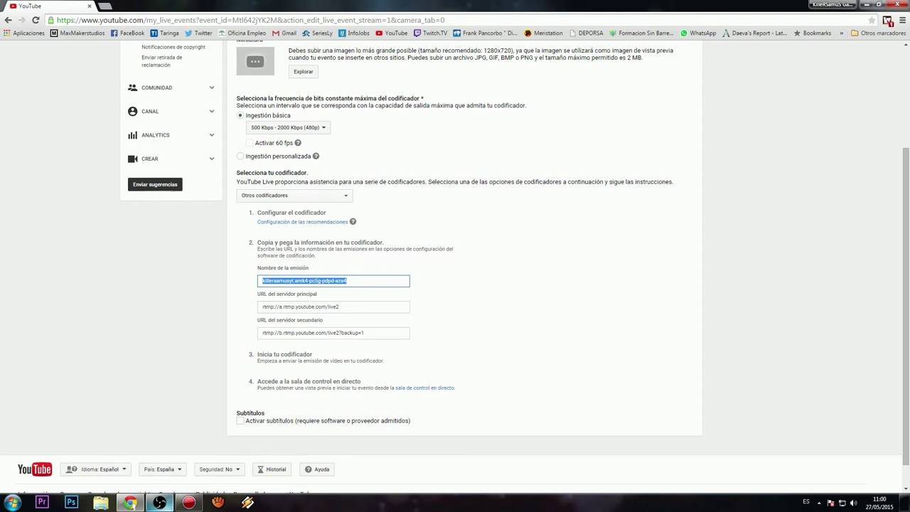
pyautogui.click(160, 502)
pyautogui.click(497, 147)
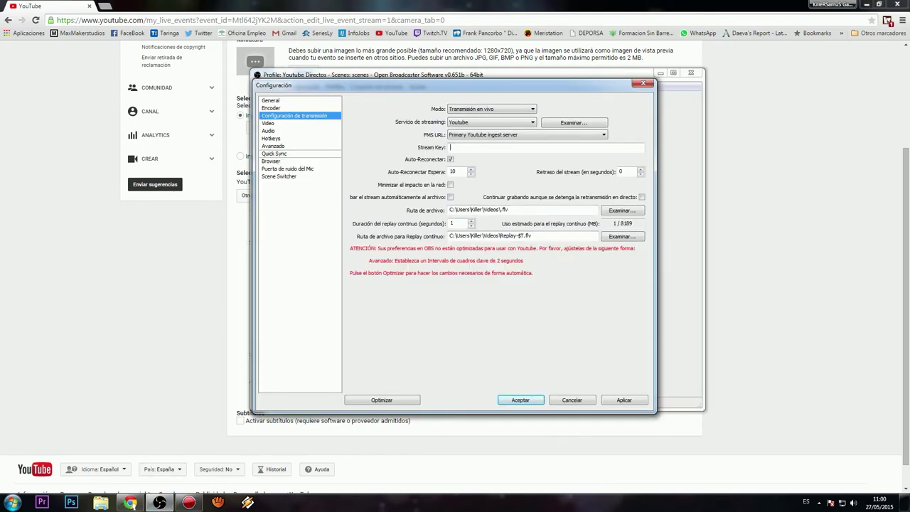
pyautogui.hotkey('ctrl', 'v')
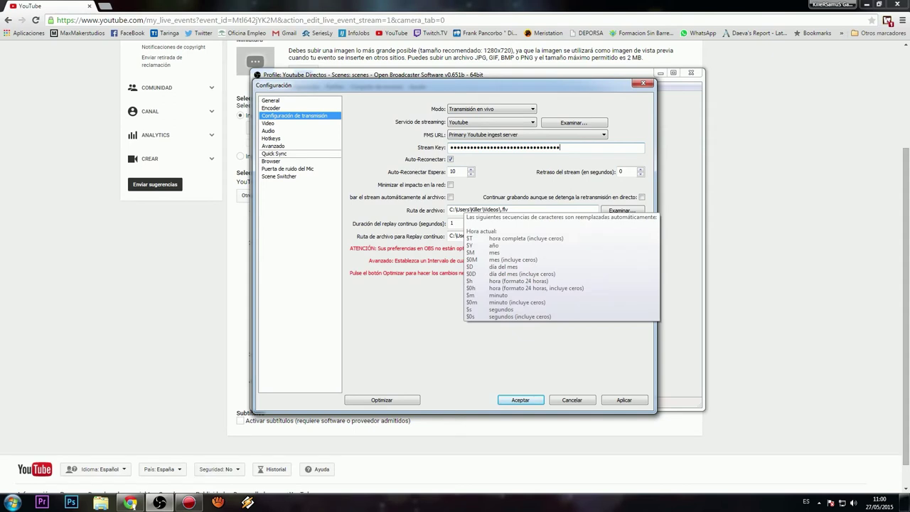
pyautogui.click(624, 400)
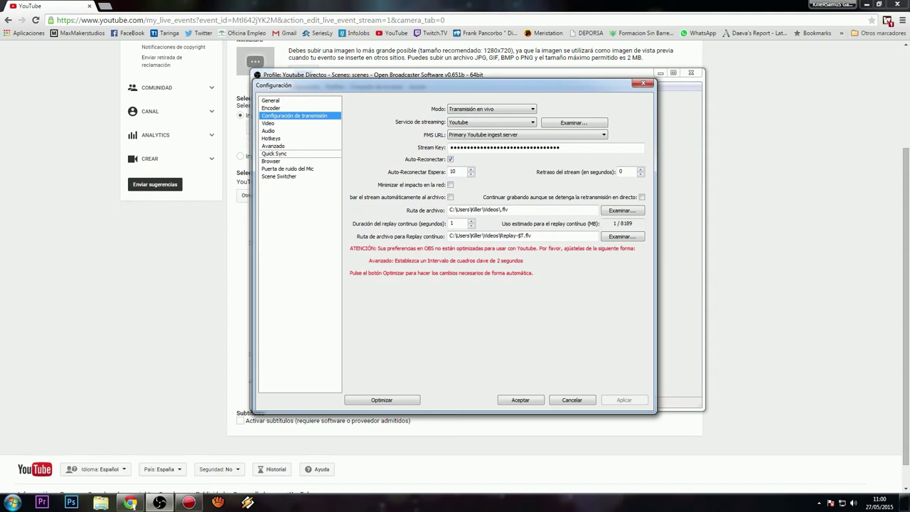
# Set the stream delay to 20 seconds and save the change, returning to the transmission settings
pyautogui.doubleClick(622, 171)
pyautogui.write('20')
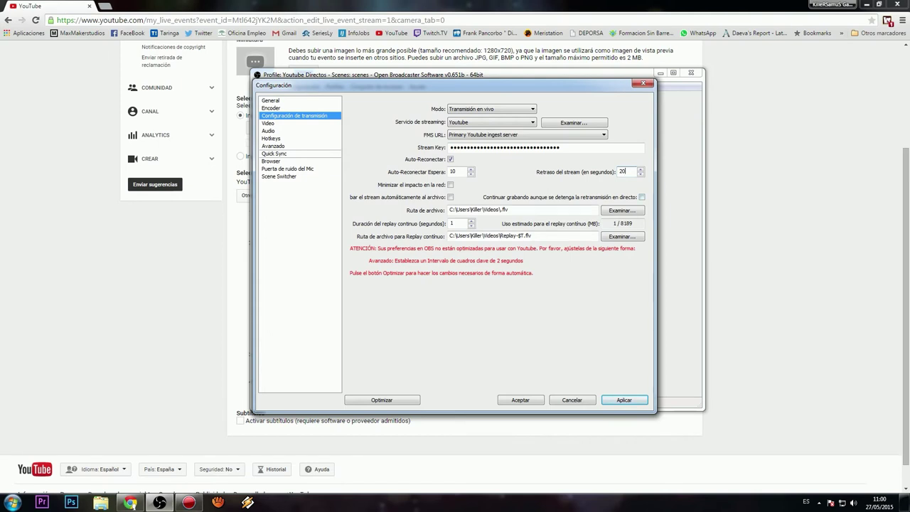
pyautogui.click(270, 100)
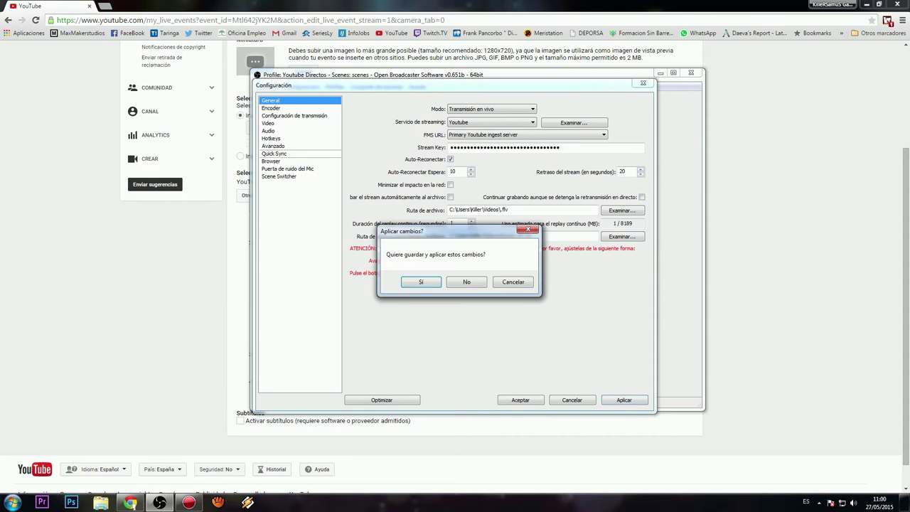
pyautogui.press('Return')
pyautogui.press('Down')
pyautogui.press('Down')
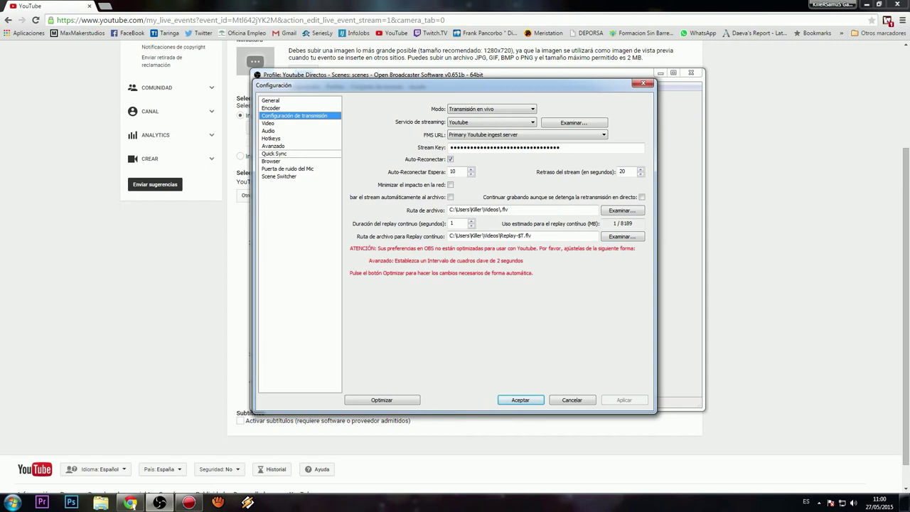
# Switch the streaming service to Twitch and choose EU: Paris, FR as the FMS URL
pyautogui.click(490, 122)
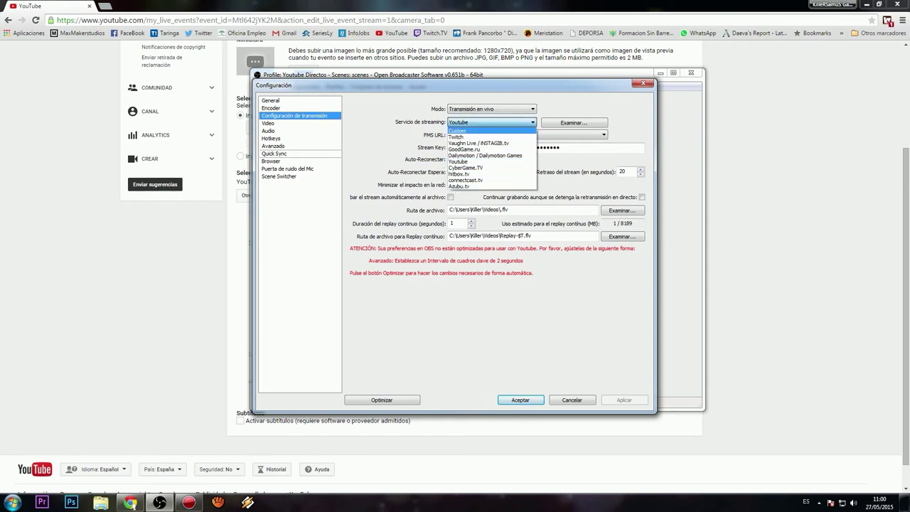
pyautogui.click(469, 137)
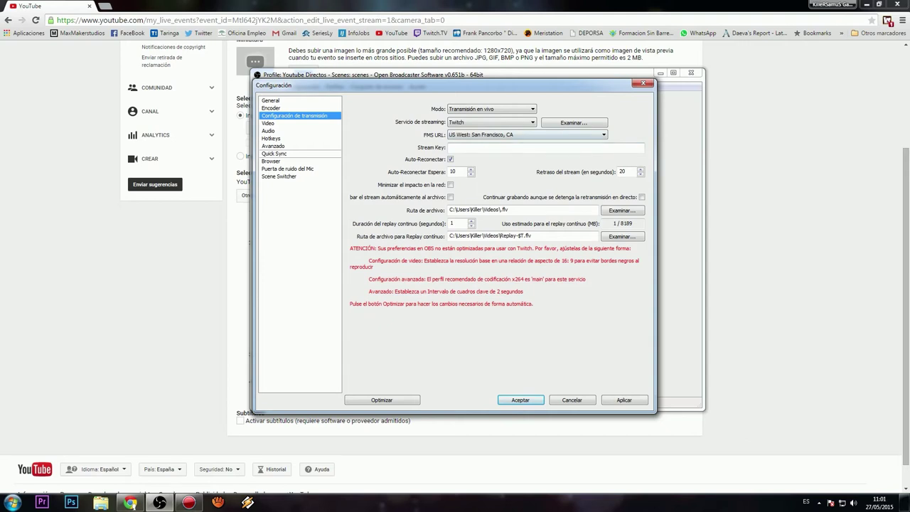
pyautogui.click(526, 134)
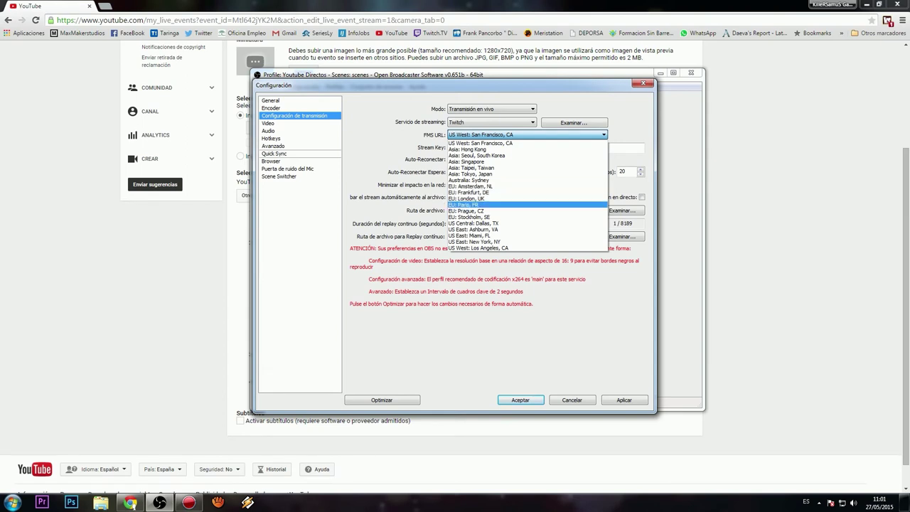
pyautogui.press('Return')
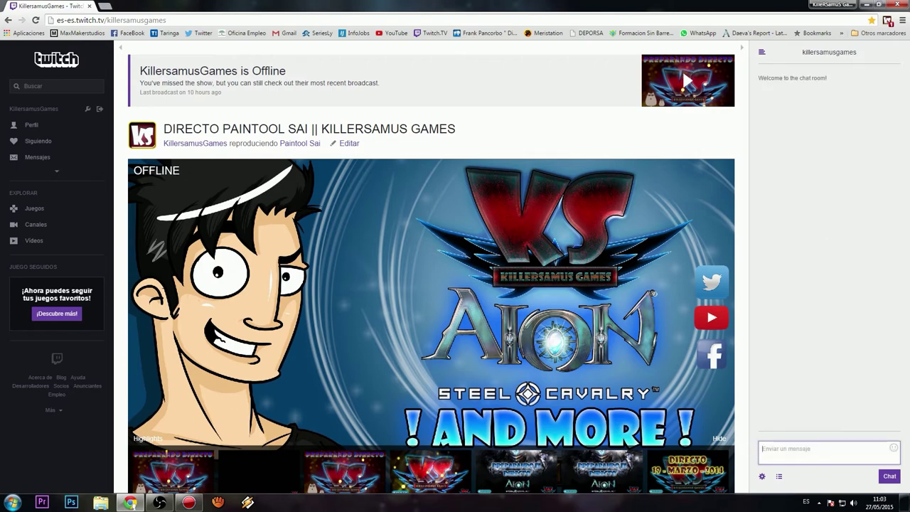
# Reveal the channel's stream key in the Twitch dashboard, then close the page
pyautogui.scroll(-3, 431, 267)
pyautogui.scroll(3, 431, 268)
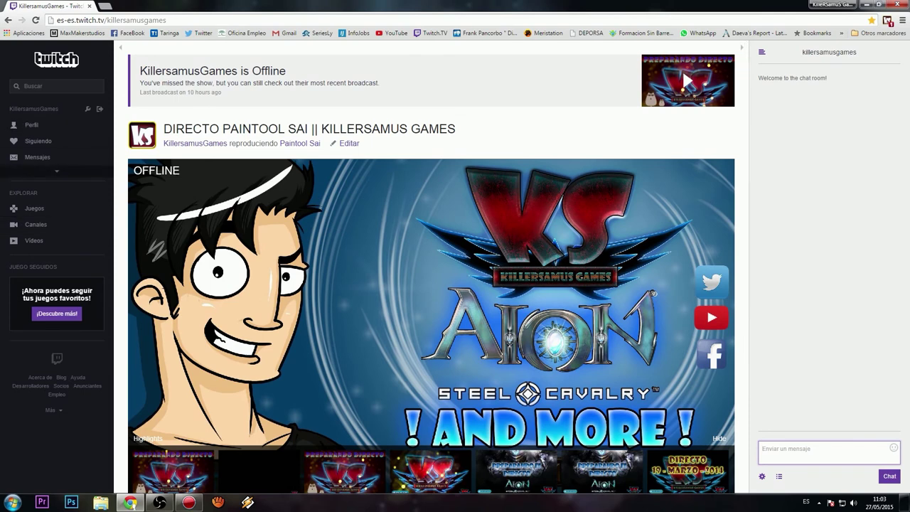
pyautogui.click(56, 170)
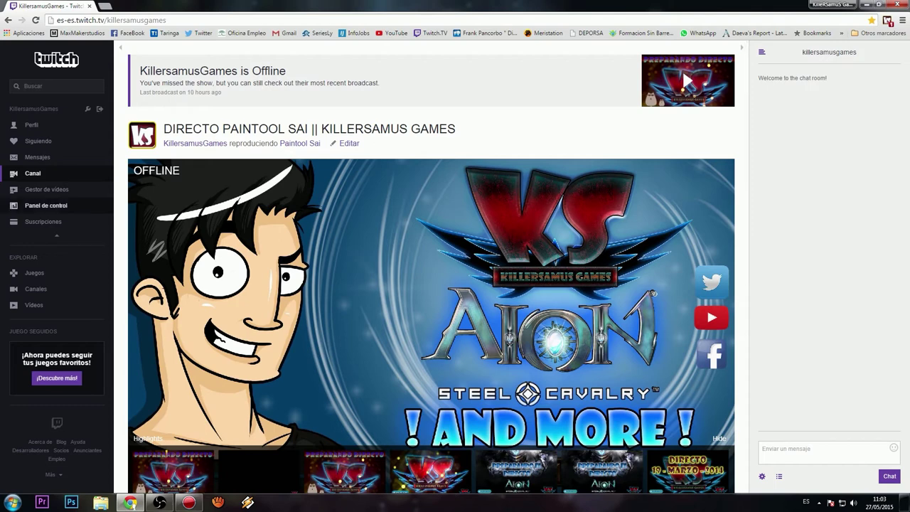
pyautogui.click(45, 206)
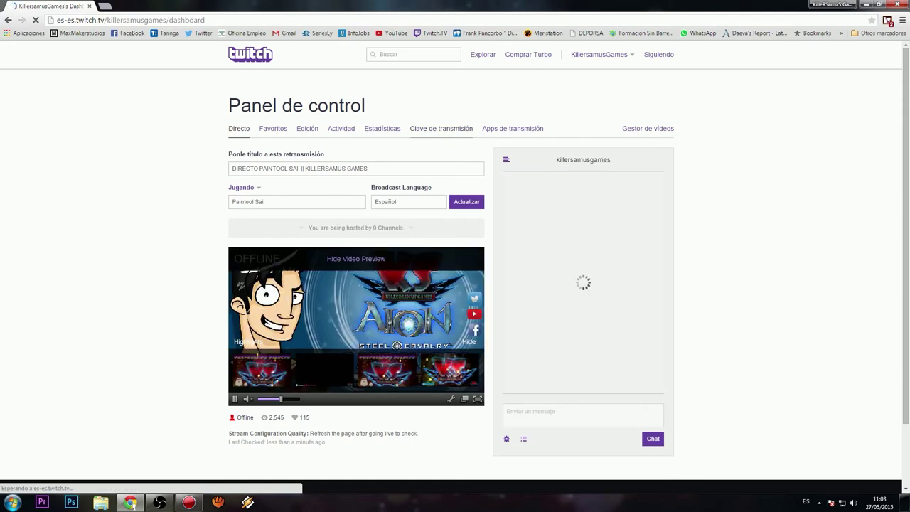
pyautogui.click(440, 128)
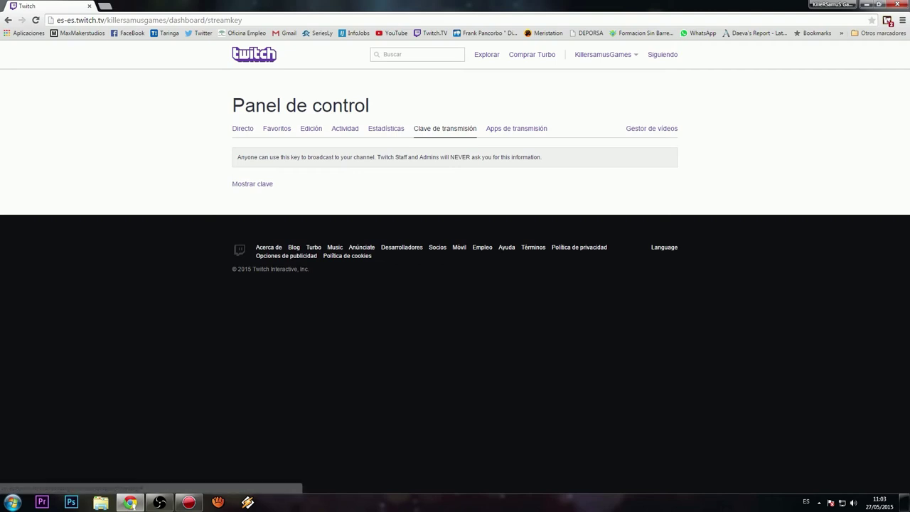
pyautogui.click(252, 183)
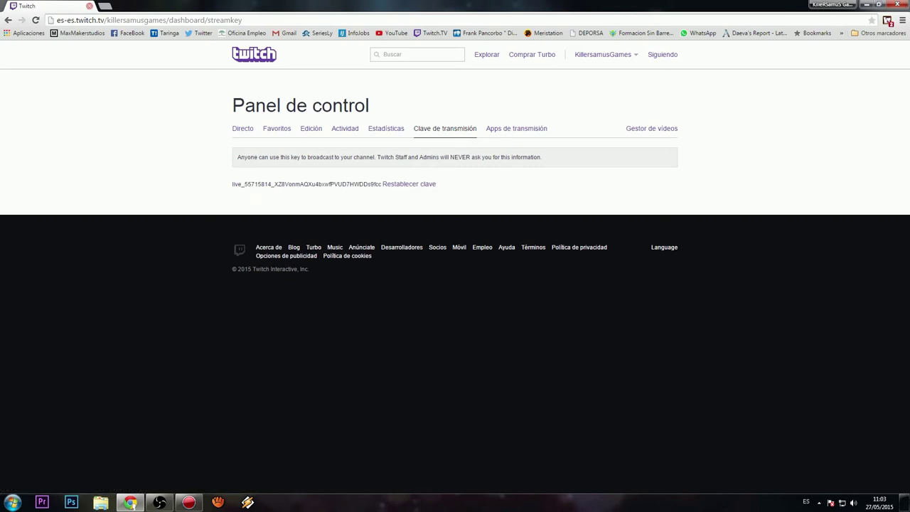
pyautogui.click(89, 5)
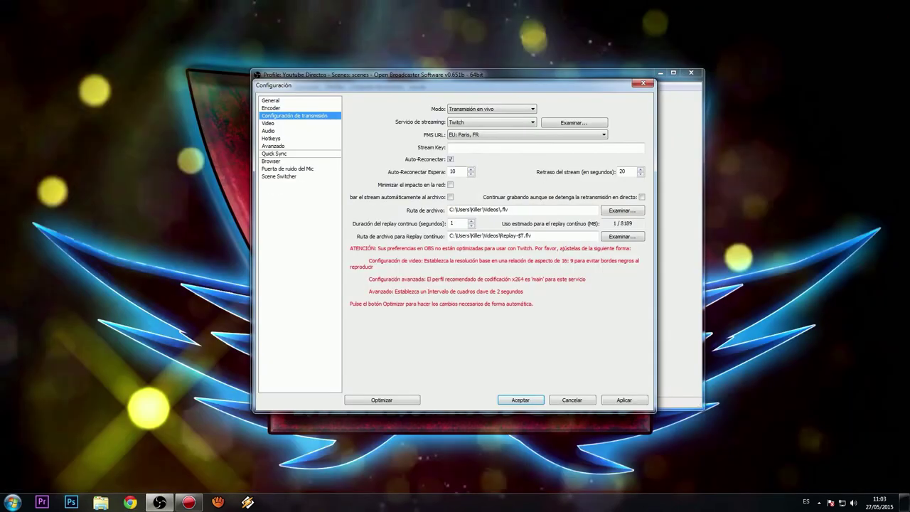
# Try the Custom streaming service with its FMS URL and Stream Key fields, and discard the changes while switching to the video settings
pyautogui.click(451, 147)
pyautogui.click(492, 122)
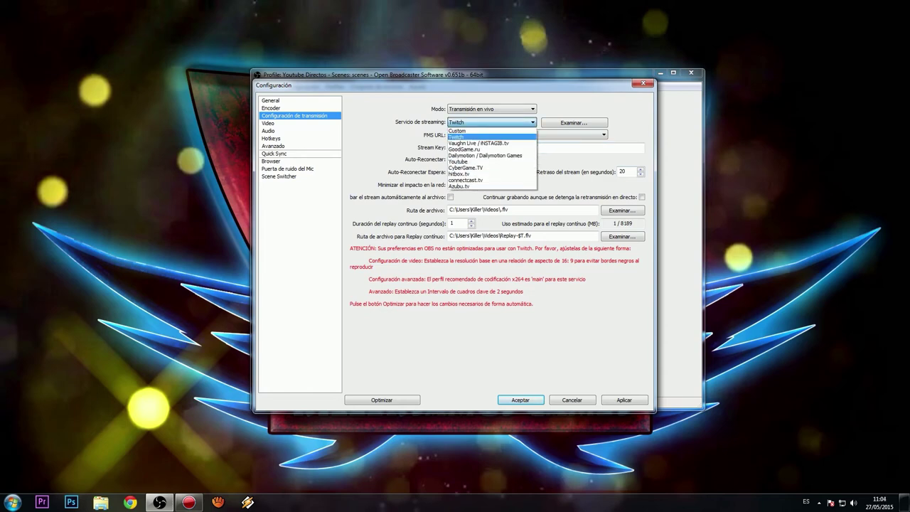
pyautogui.press('Return')
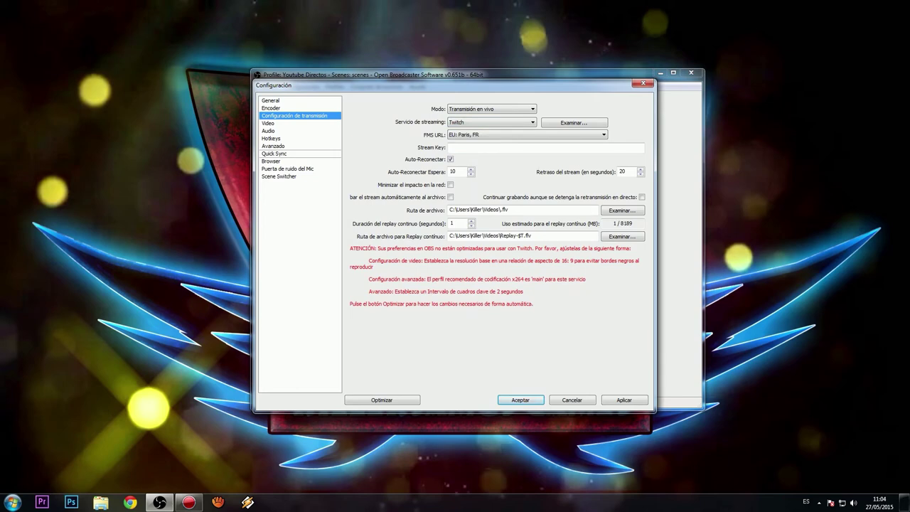
pyautogui.hotkey('alt', 'Down')
pyautogui.press('Up')
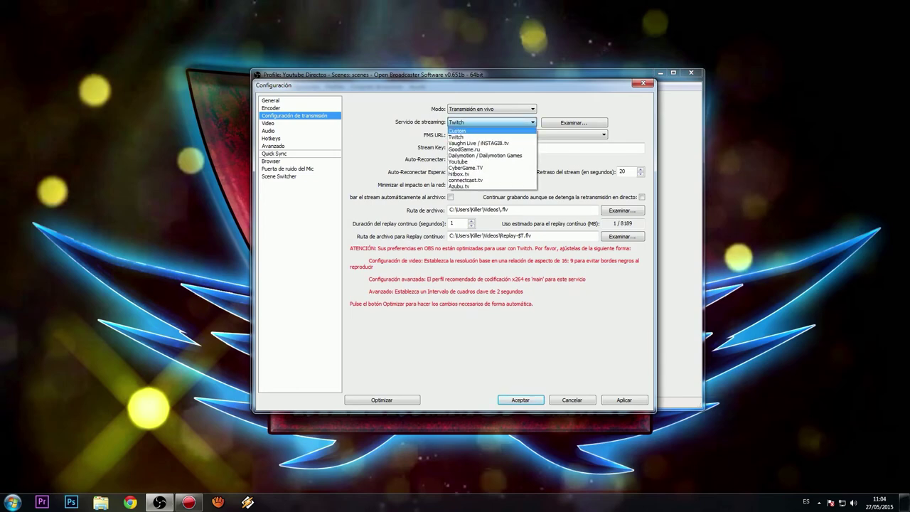
pyautogui.press('Return')
pyautogui.click(450, 147)
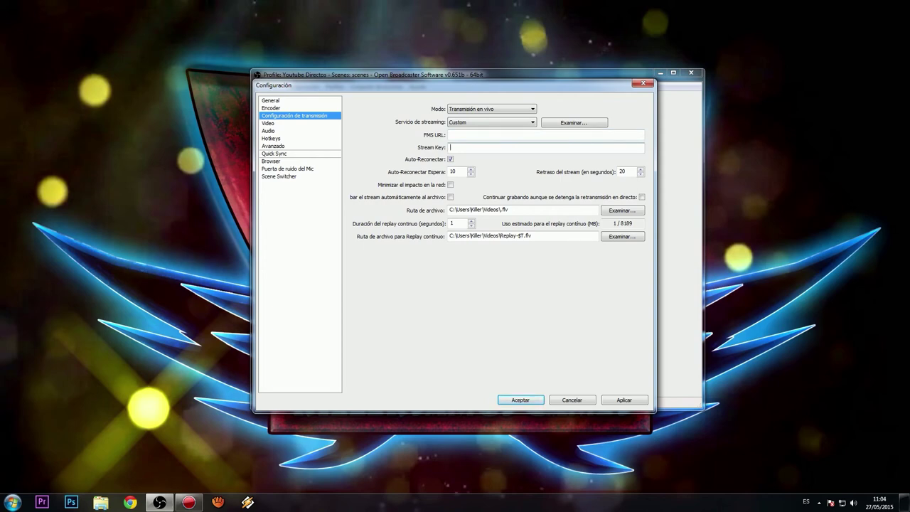
pyautogui.click(450, 134)
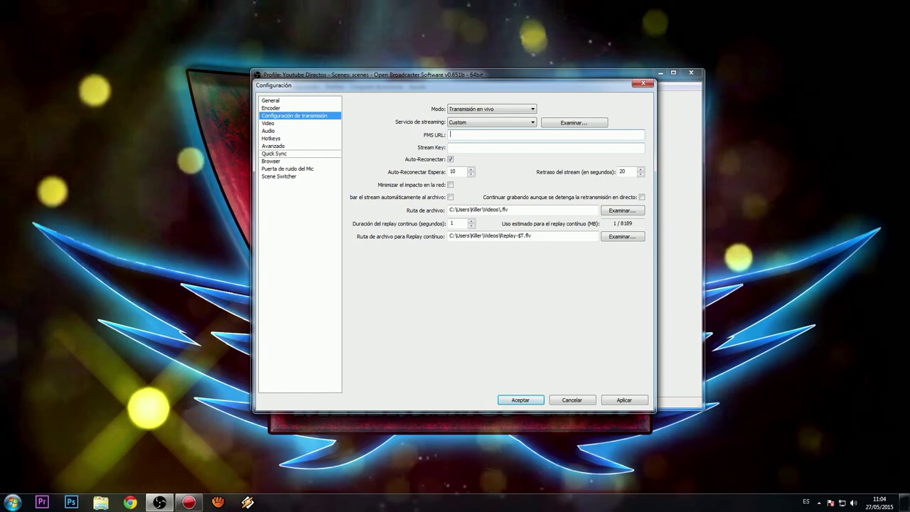
pyautogui.click(268, 123)
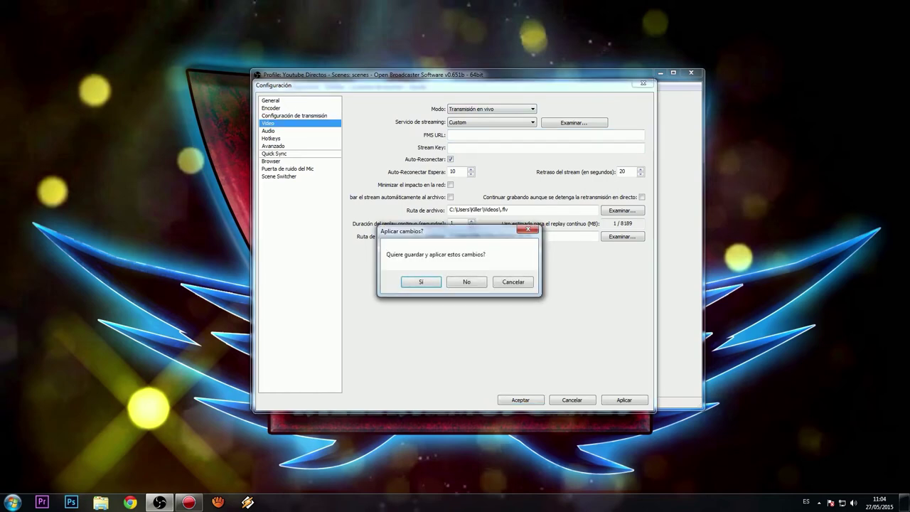
pyautogui.click(466, 282)
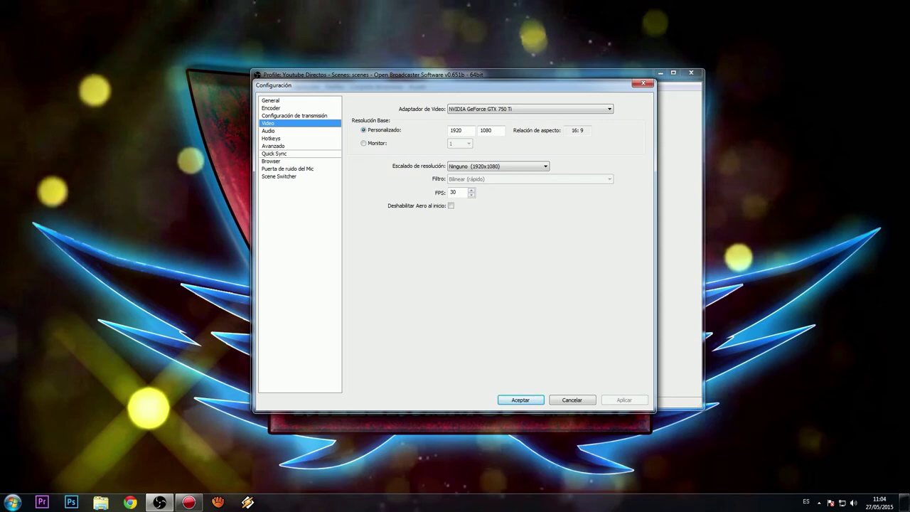
# Set the resolution downscale to 2.25 (852x480) with the Bilinear (rápido) filter
pyautogui.click(498, 166)
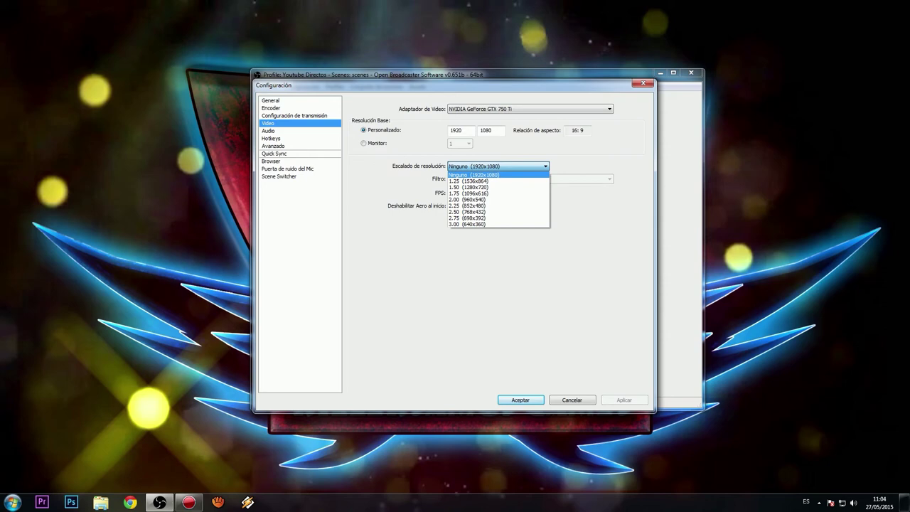
pyautogui.press('Down')
pyautogui.press('Down')
pyautogui.press('Down')
pyautogui.press('Down')
pyautogui.press('Down')
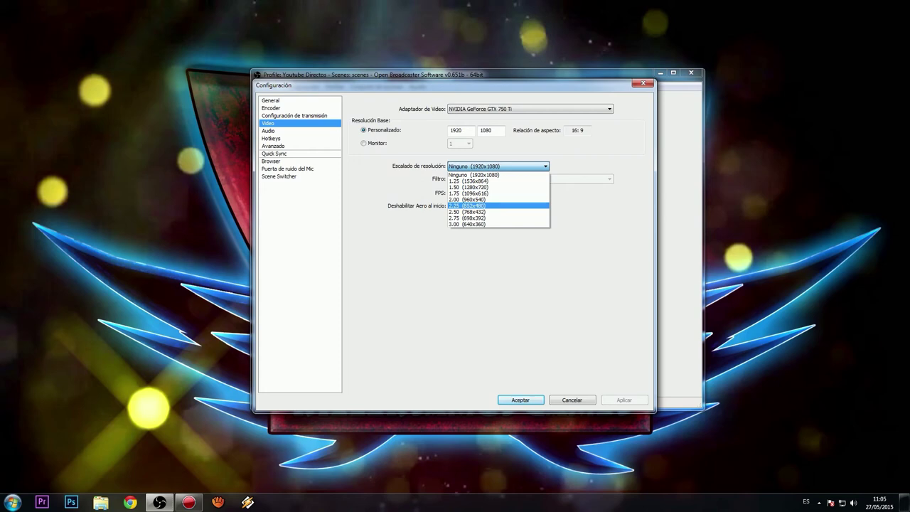
pyautogui.press('Return')
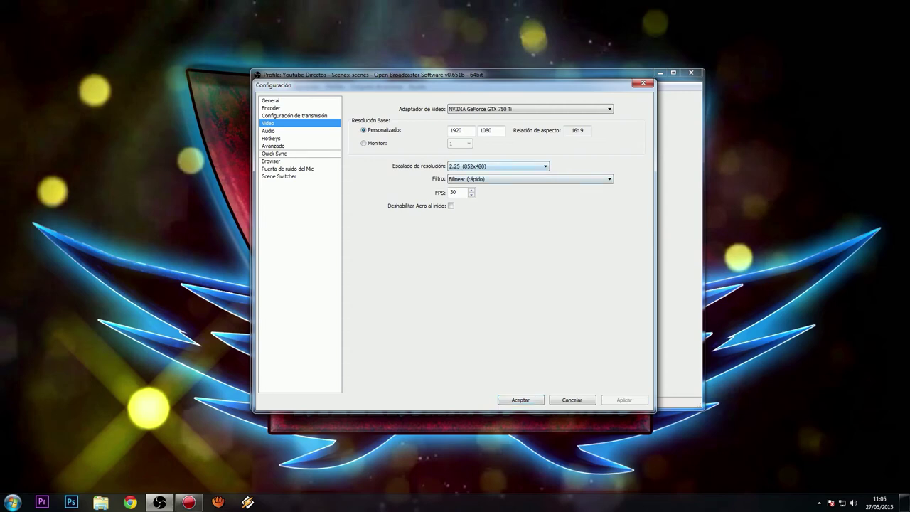
pyautogui.click(483, 178)
pyautogui.click(484, 186)
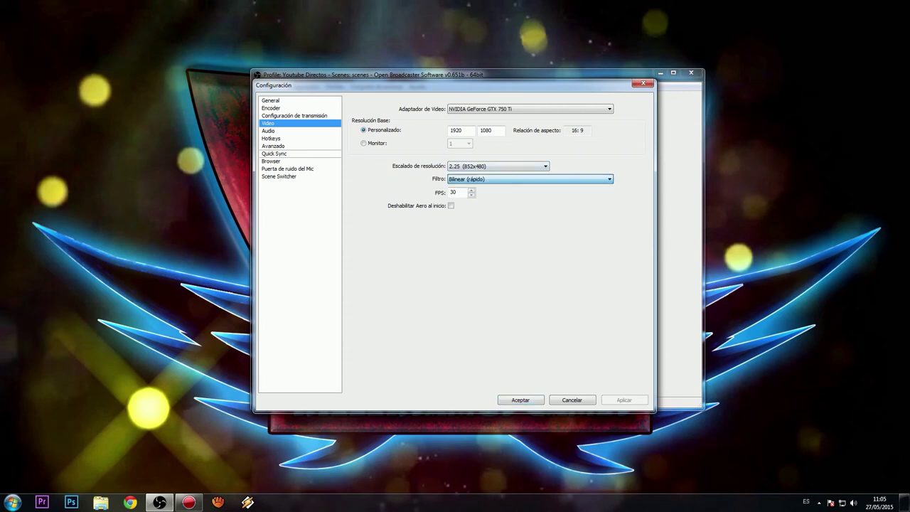
# Review the audio, hotkey and advanced settings pages
pyautogui.click(268, 131)
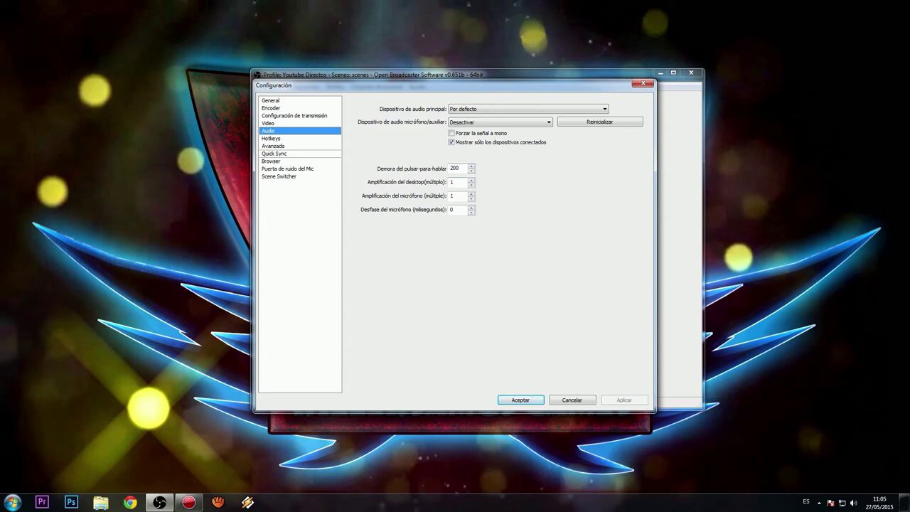
pyautogui.click(275, 139)
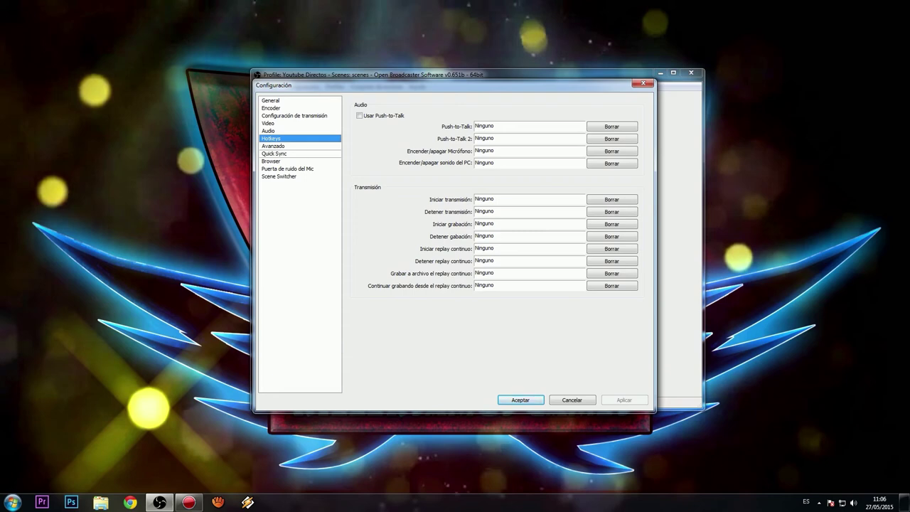
pyautogui.click(273, 146)
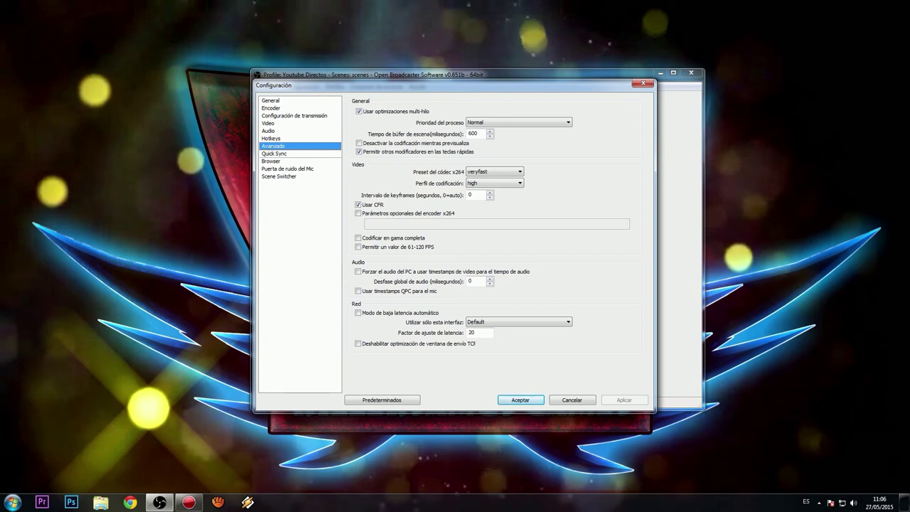
# Check the process priority and x264 preset options in the advanced settings, and set the encoding profile to main
pyautogui.click(519, 123)
pyautogui.click(518, 122)
pyautogui.click(518, 172)
pyautogui.click(518, 171)
pyautogui.click(518, 183)
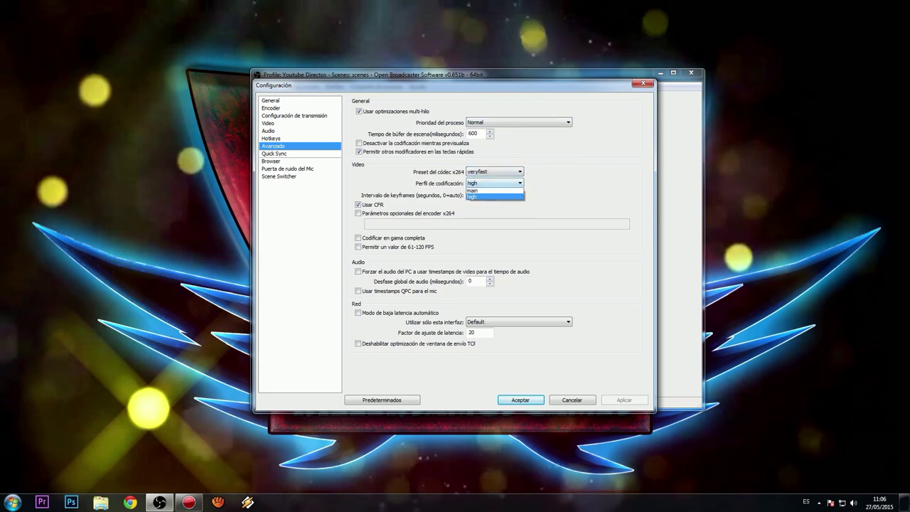
pyautogui.press('Up')
pyautogui.press('Return')
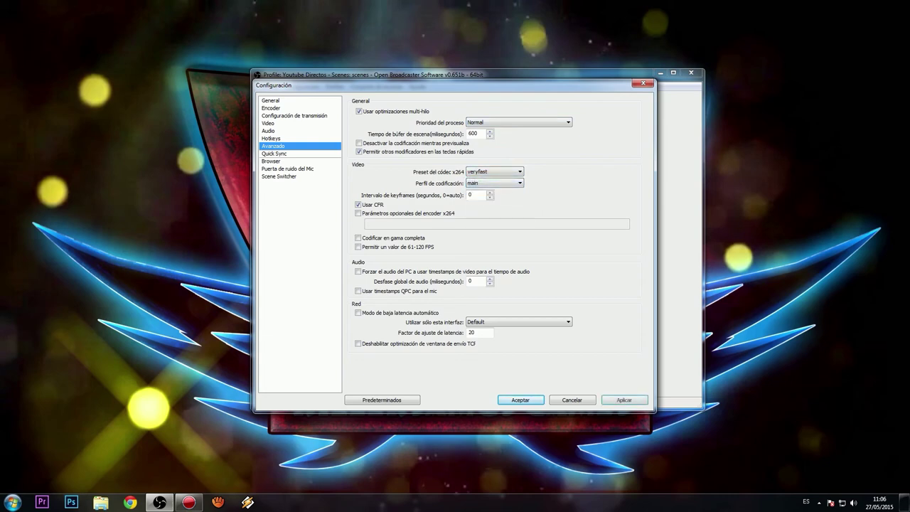
pyautogui.hotkey('alt', 'Down')
pyautogui.press('Escape')
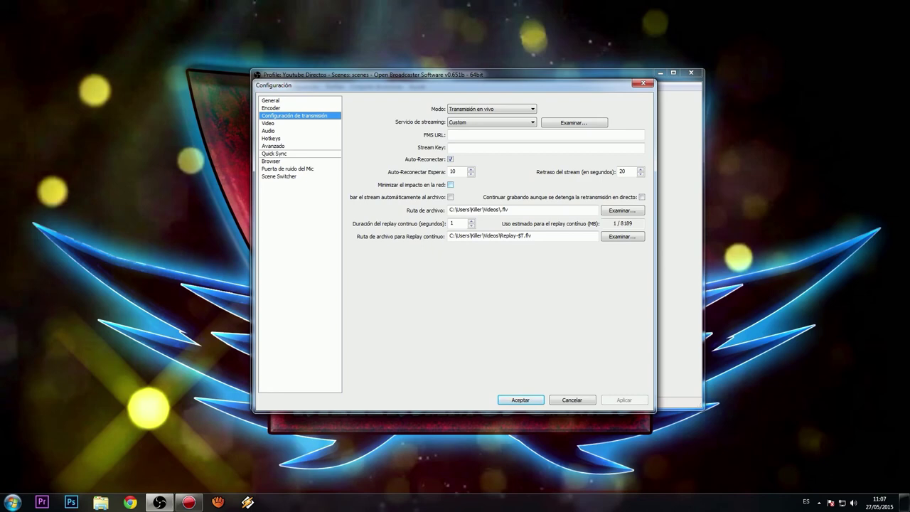
# Try the "Minimizar el impacto en la red" option in the streaming settings, and close the configuration without saving
pyautogui.click(450, 184)
pyautogui.click(572, 399)
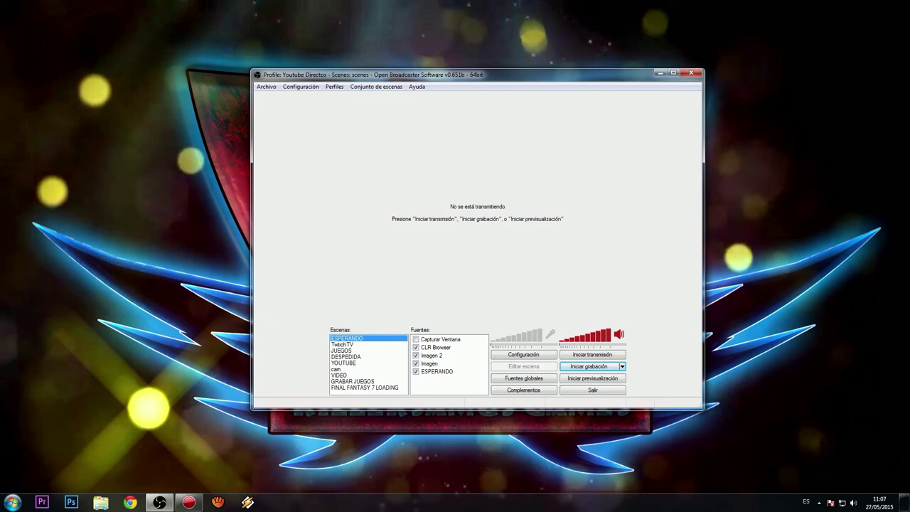
# Add a scene named DIRECTO
pyautogui.rightClick(372, 390)
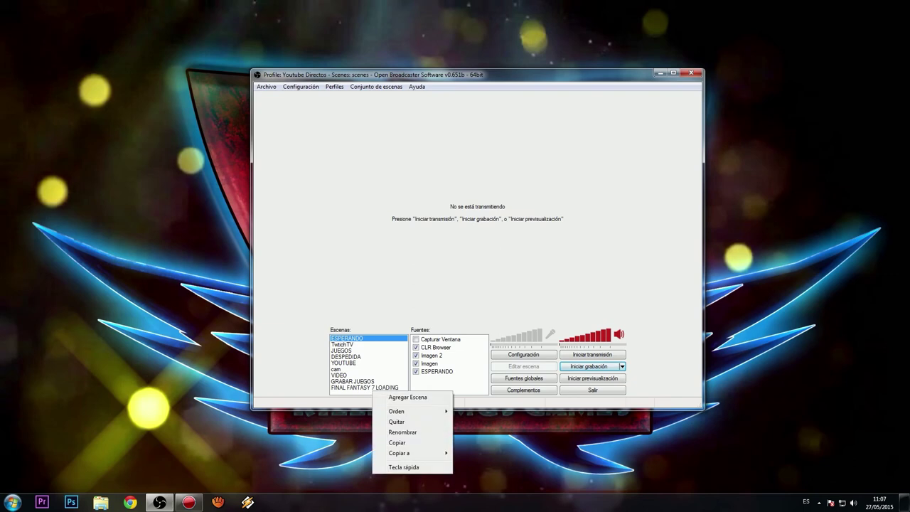
pyautogui.click(407, 397)
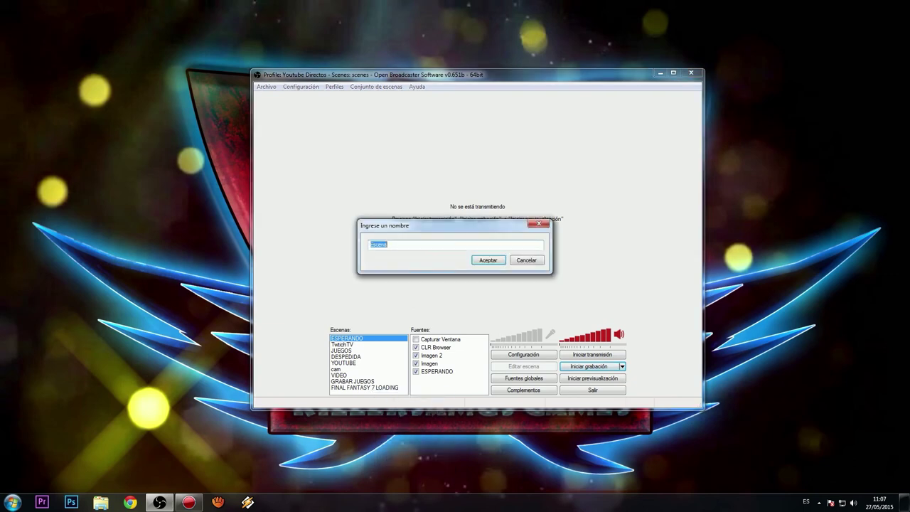
pyautogui.write('DIRECTO')
pyautogui.press('Return')
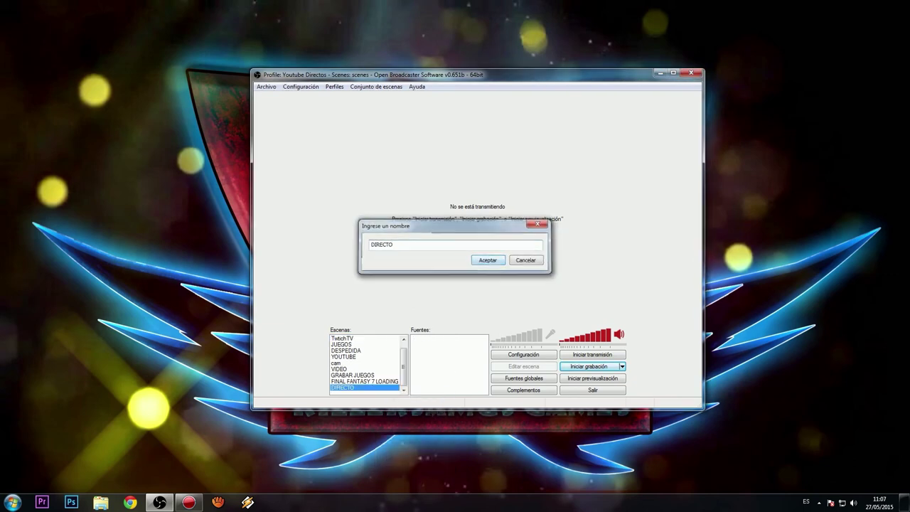
# Try a Capturar Juego source in the DIRECTO scene, checking its application choices, and cancel it
pyautogui.rightClick(456, 354)
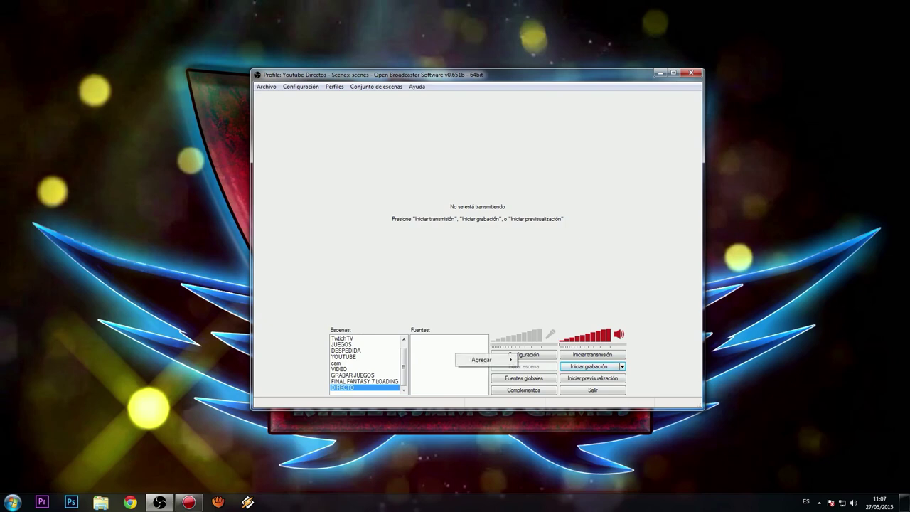
pyautogui.moveTo(482, 360)
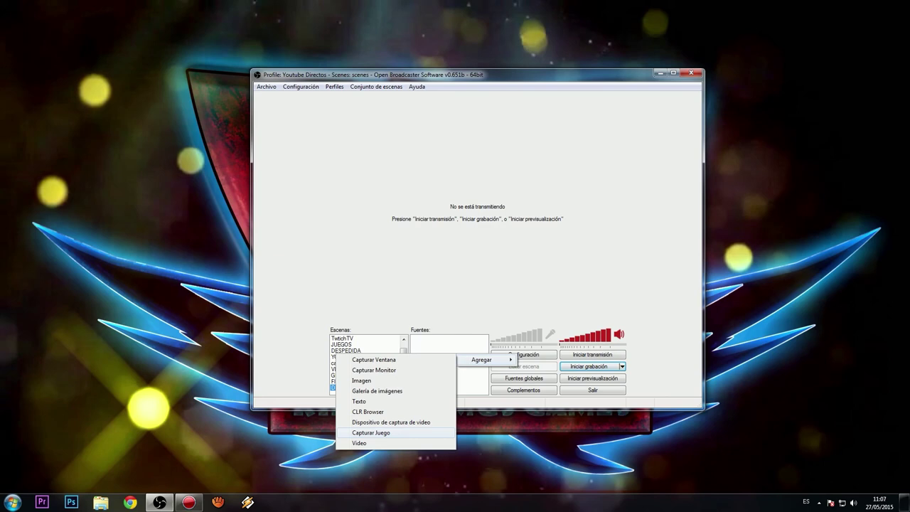
pyautogui.click(370, 432)
pyautogui.click(486, 259)
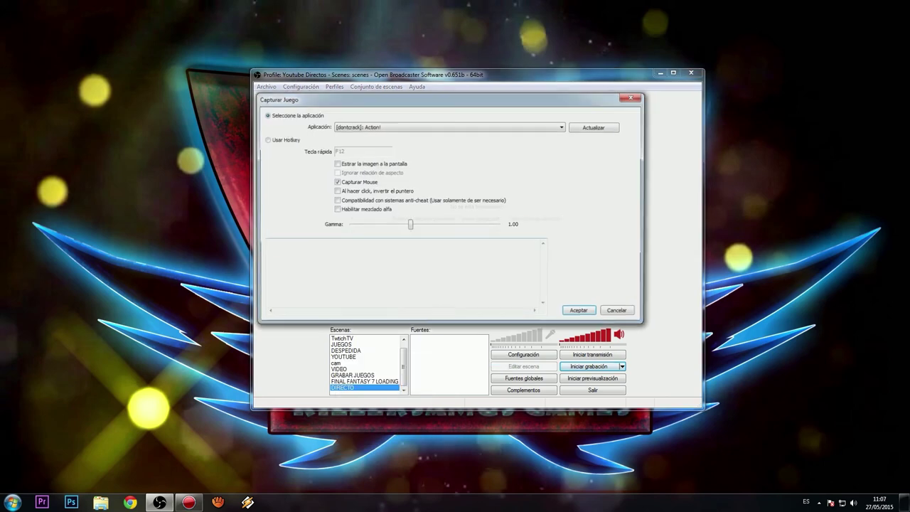
pyautogui.click(448, 126)
pyautogui.click(448, 134)
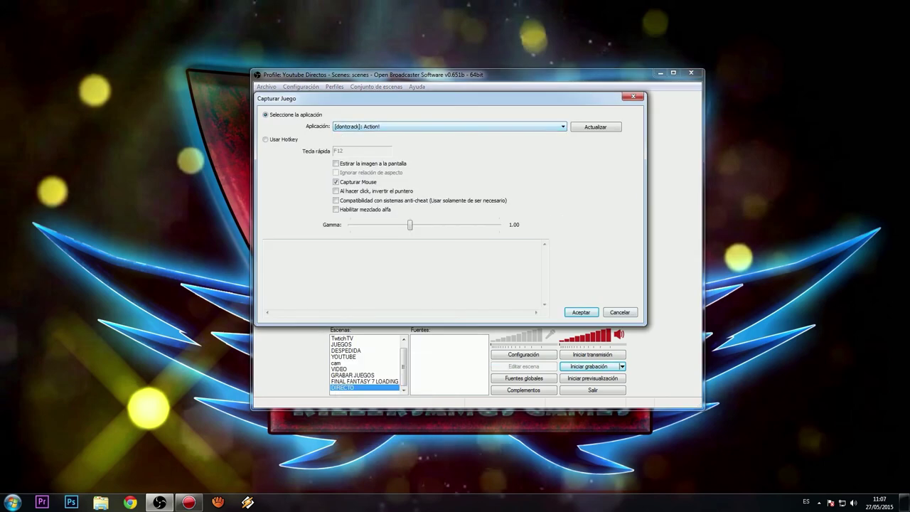
pyautogui.click(620, 312)
pyautogui.press('Escape')
# Add an image source named LOGO to the DIRECTO scene, using the Simbolo 2015.png file from the logo canal folder
pyautogui.rightClick(450, 346)
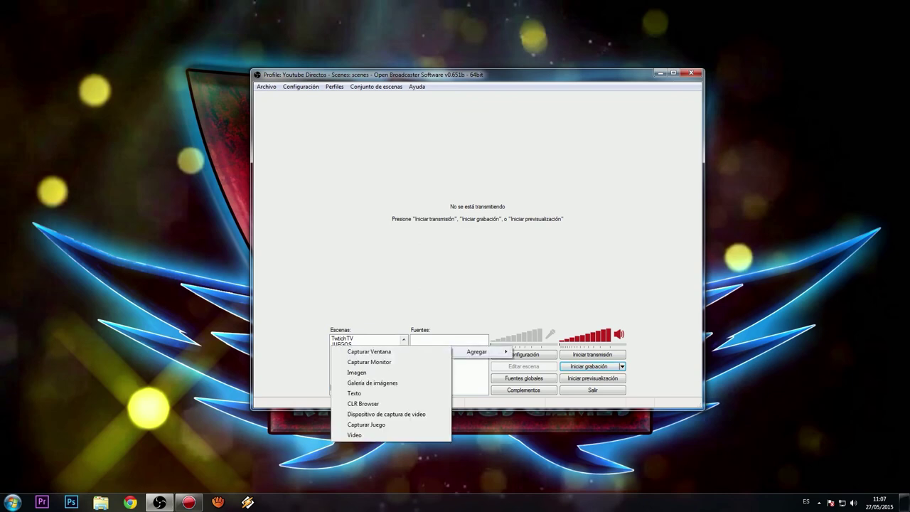
pyautogui.press('Escape')
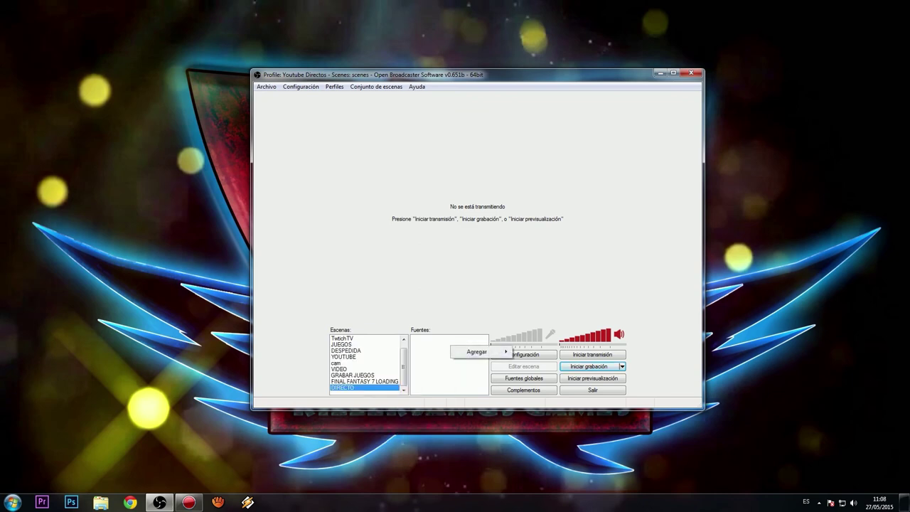
pyautogui.press('Down')
pyautogui.press('Down')
pyautogui.press('Return')
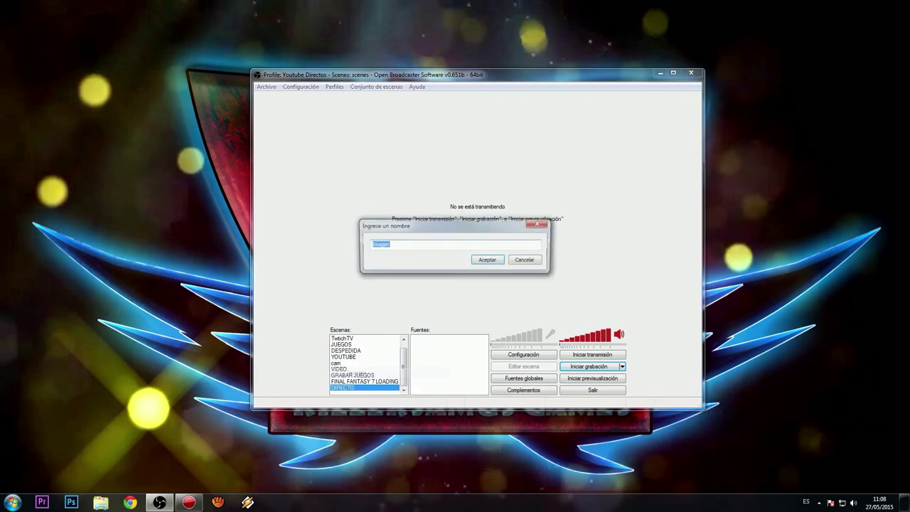
pyautogui.write('lo')
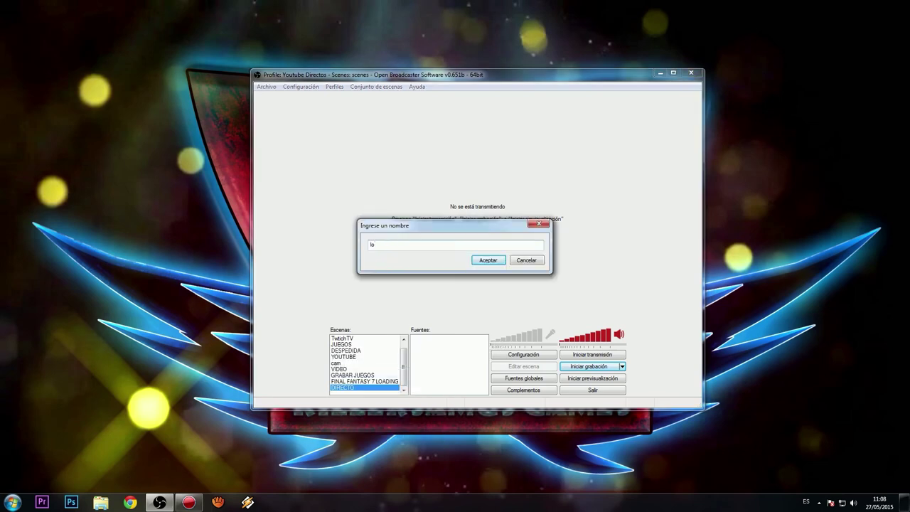
pyautogui.write('OGO')
pyautogui.press('Return')
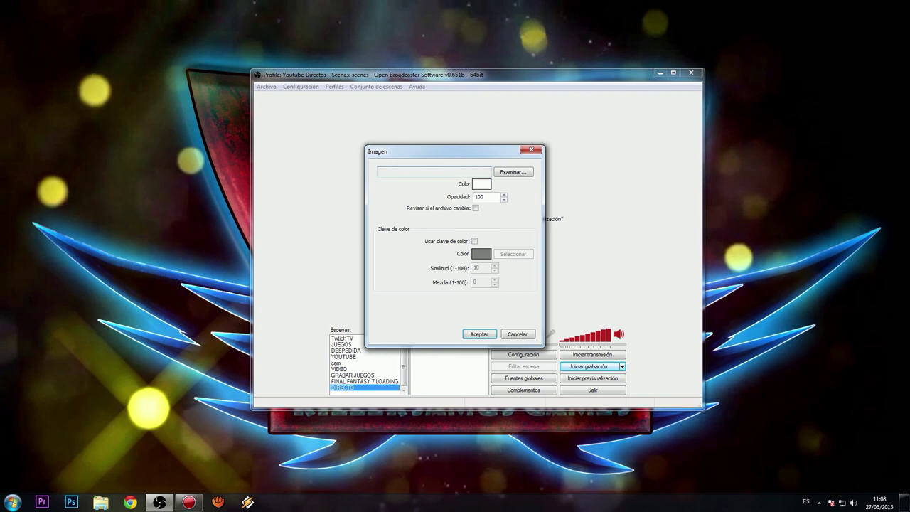
pyautogui.click(513, 171)
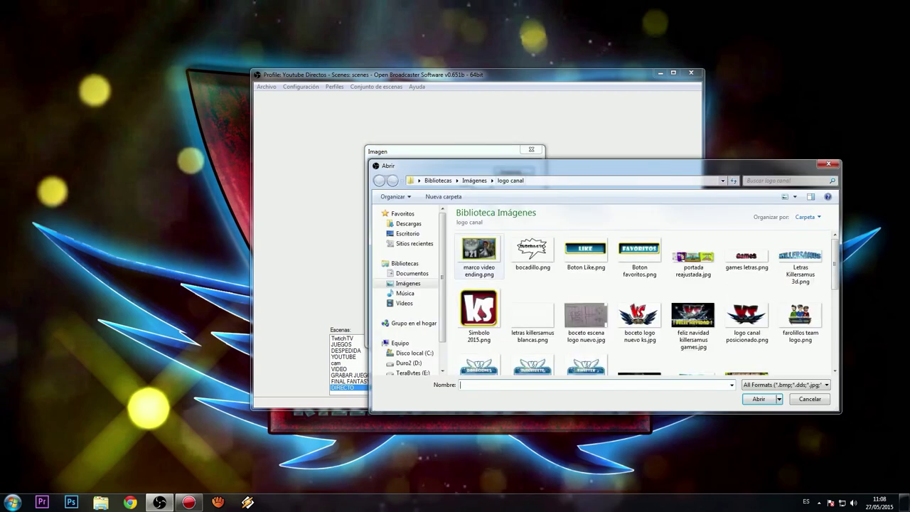
pyautogui.doubleClick(479, 315)
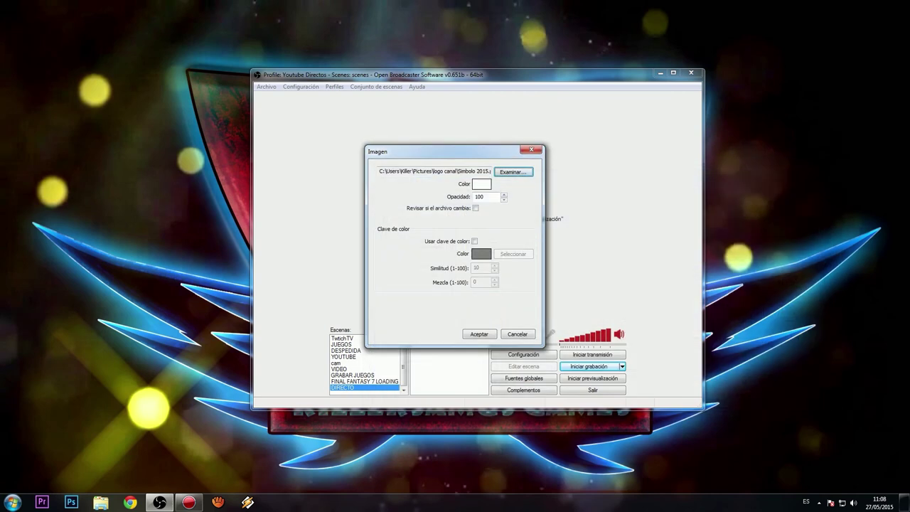
pyautogui.click(479, 333)
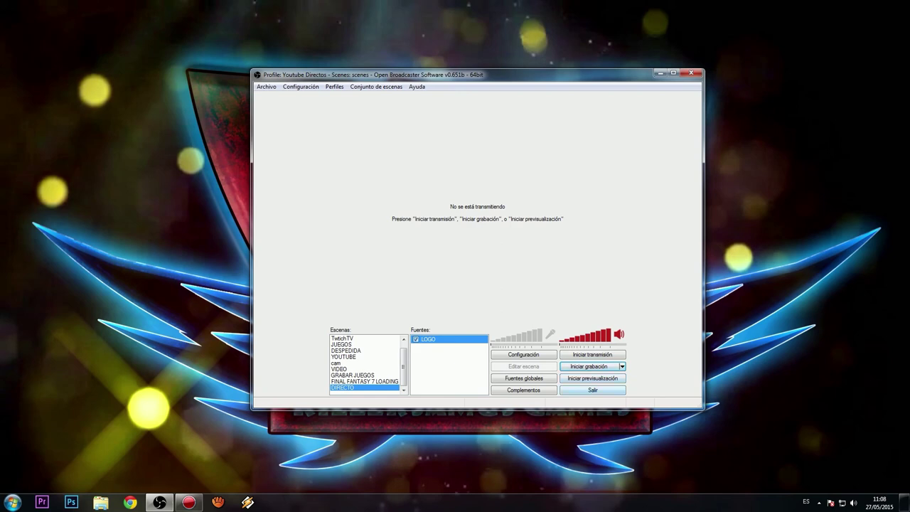
# Start the scene preview, ignoring the incompatible modules error
pyautogui.click(589, 367)
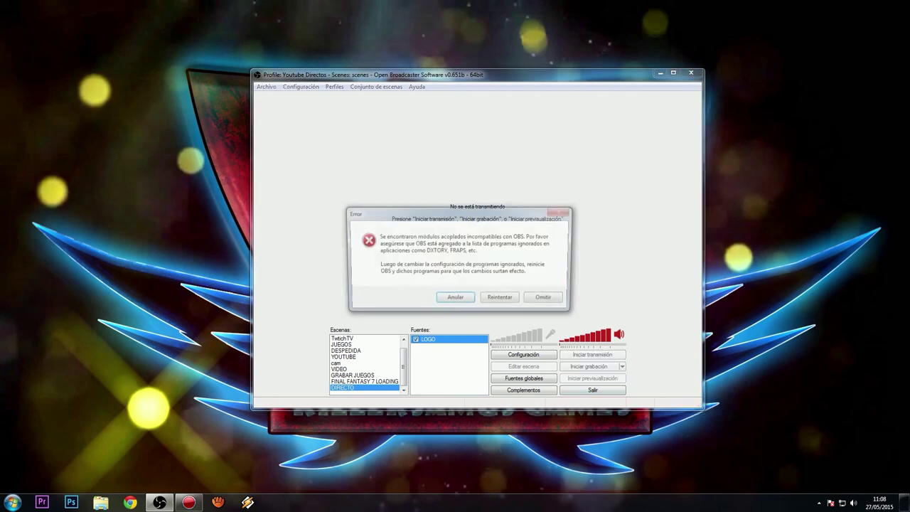
pyautogui.click(455, 299)
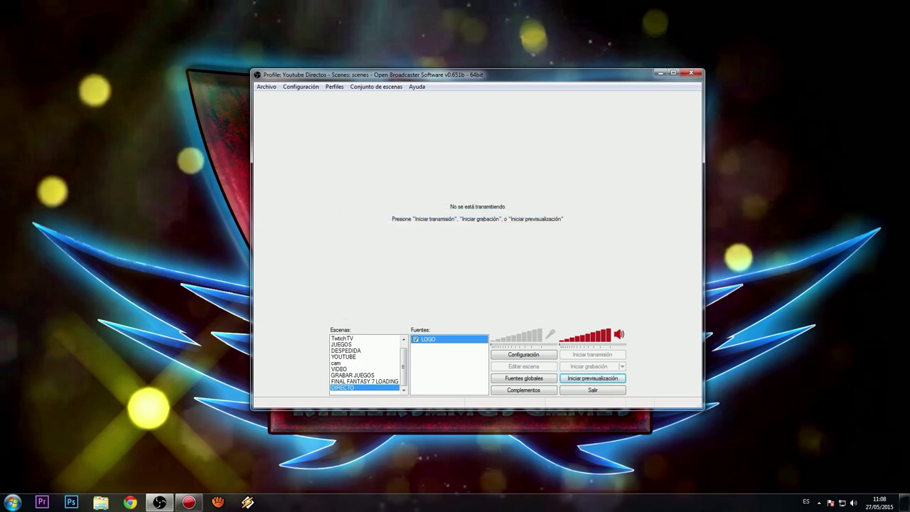
pyautogui.press('Return')
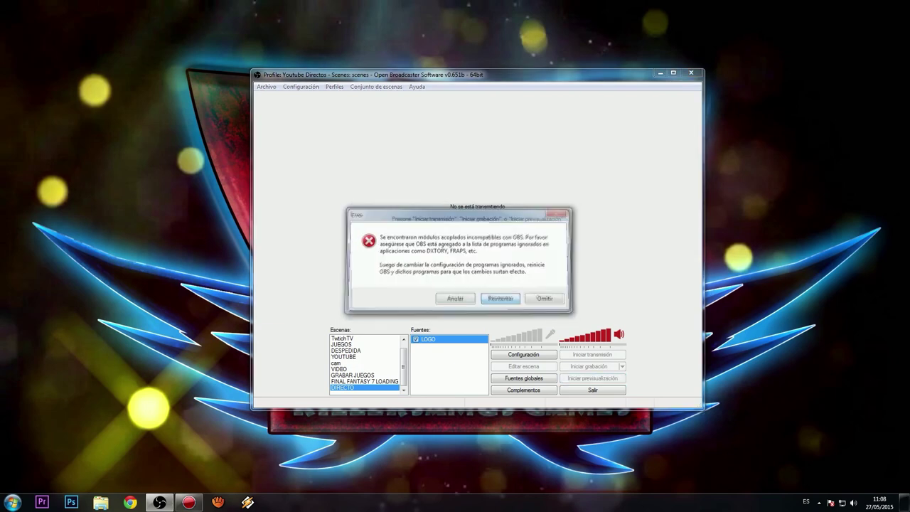
pyautogui.click(547, 299)
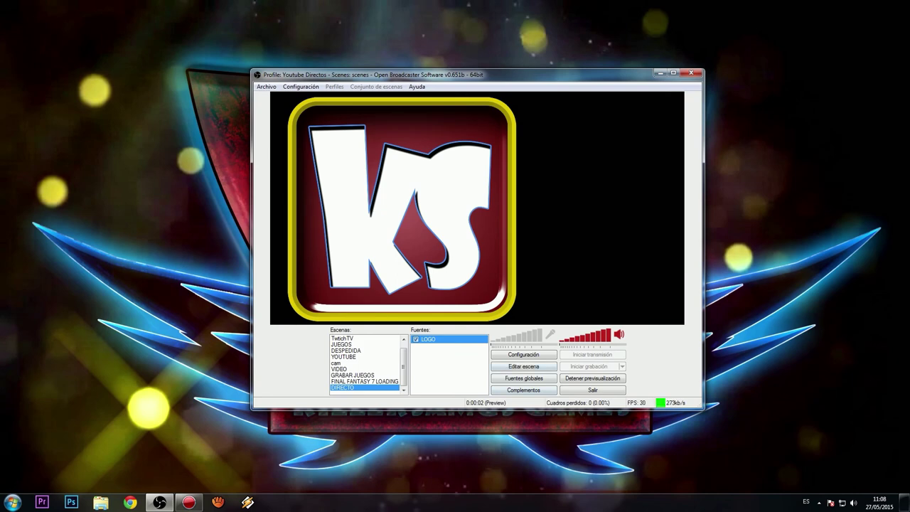
# Enable scene editing, and shrink the logo to a small badge in the lower-right corner of the canvas
pyautogui.click(524, 366)
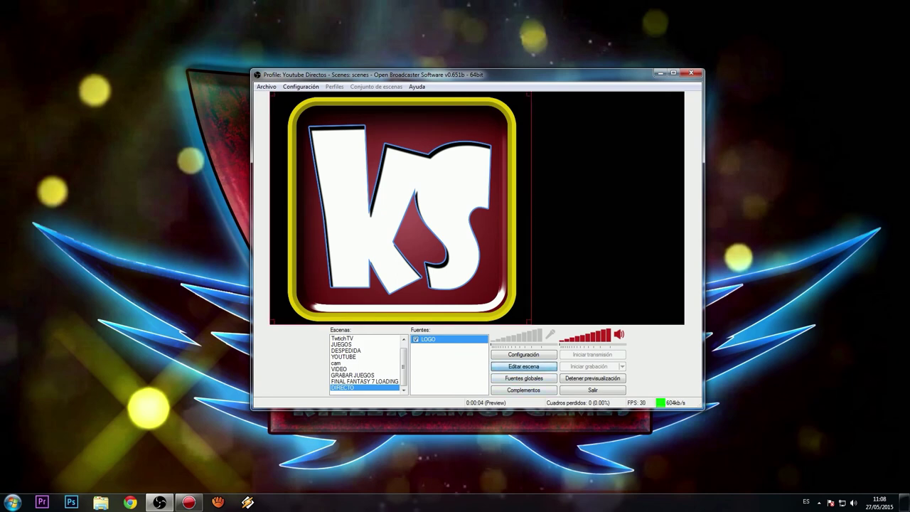
pyautogui.moveTo(529, 323); pyautogui.dragTo(666, 308)
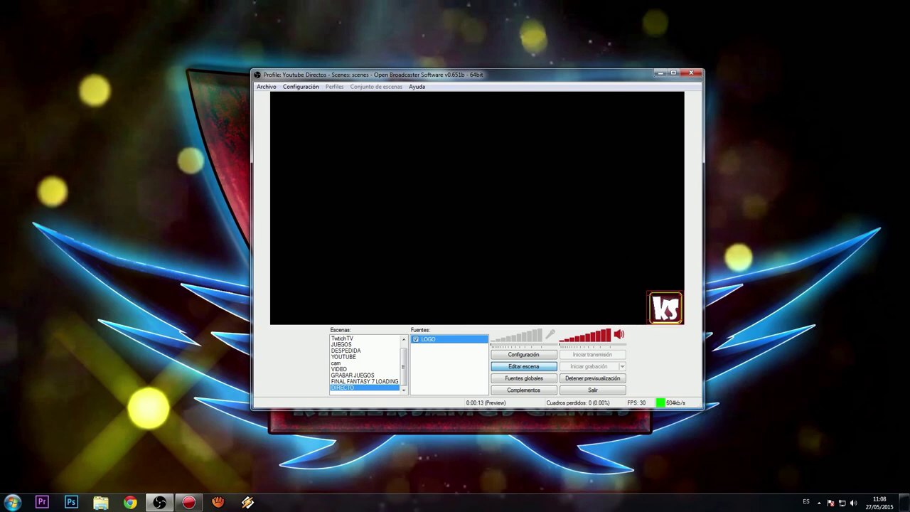
pyautogui.press('Escape')
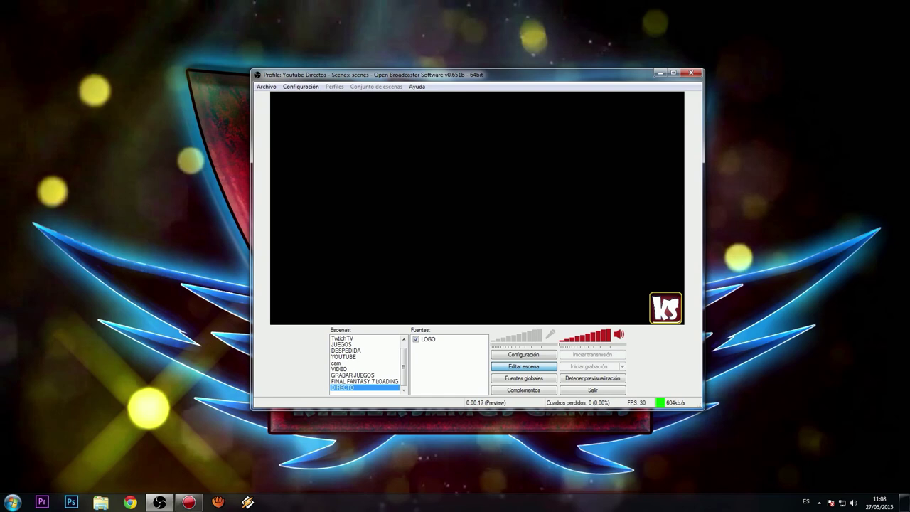
# Add a video capture device source using the Logitech HD Webcam C270 with its default settings
pyautogui.rightClick(441, 373)
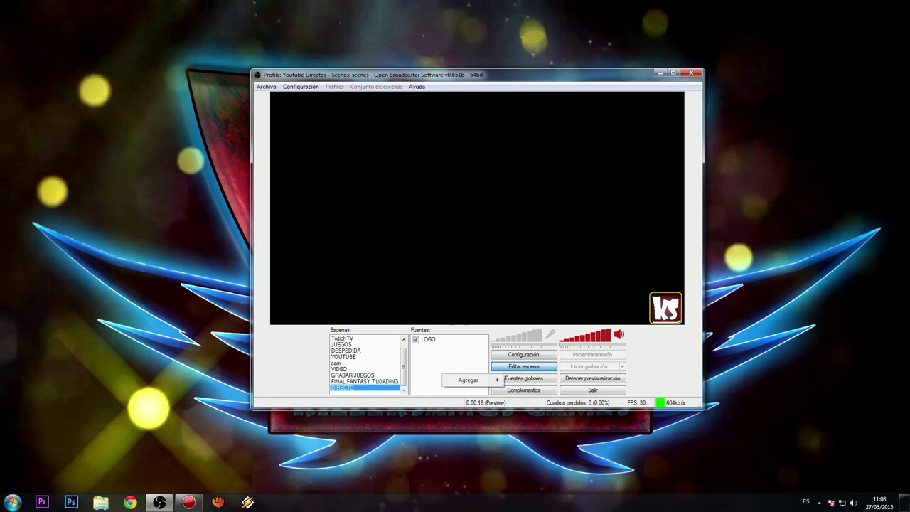
pyautogui.moveTo(467, 380)
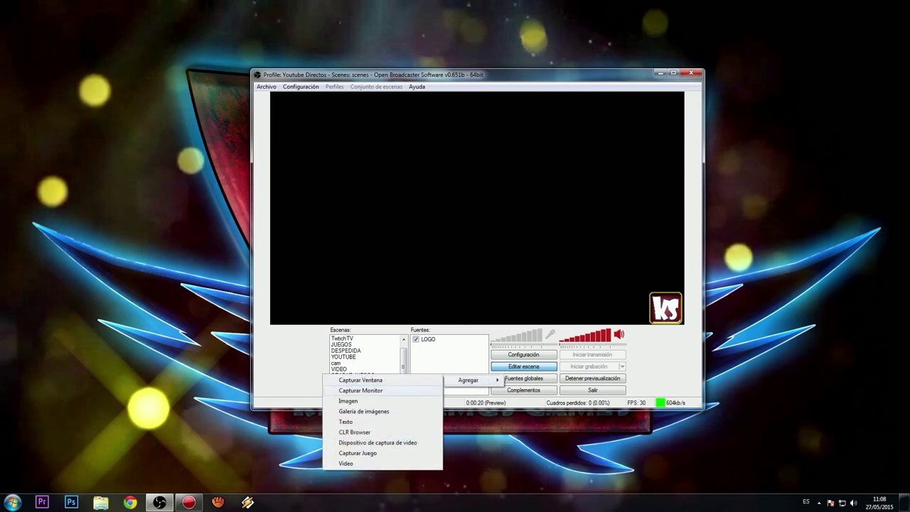
pyautogui.click(378, 442)
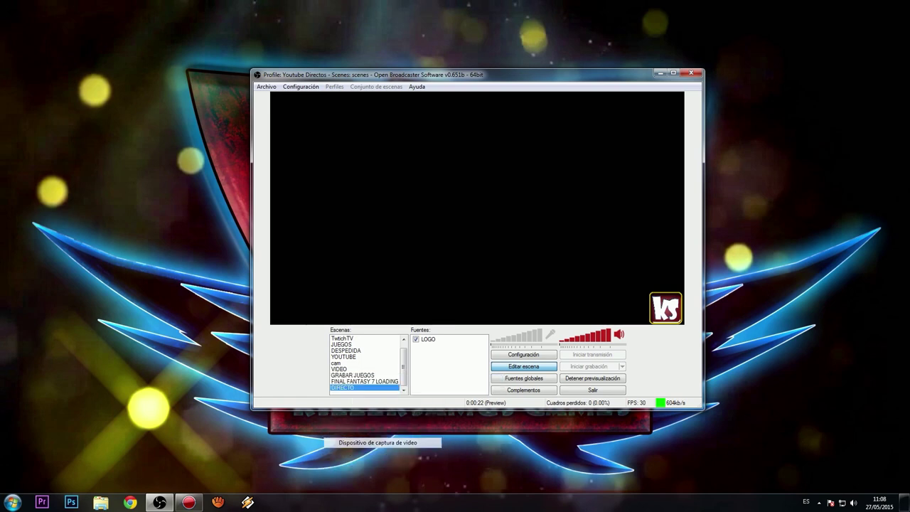
pyautogui.click(486, 259)
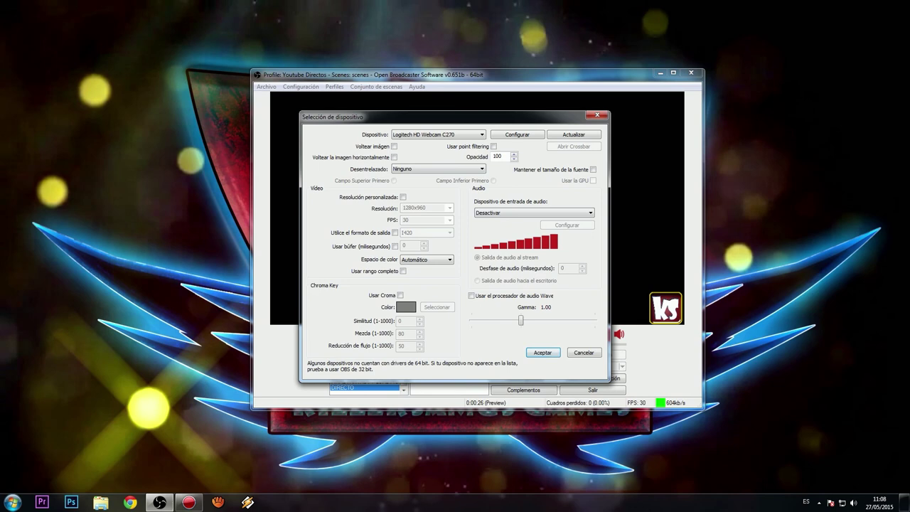
pyautogui.press('Return')
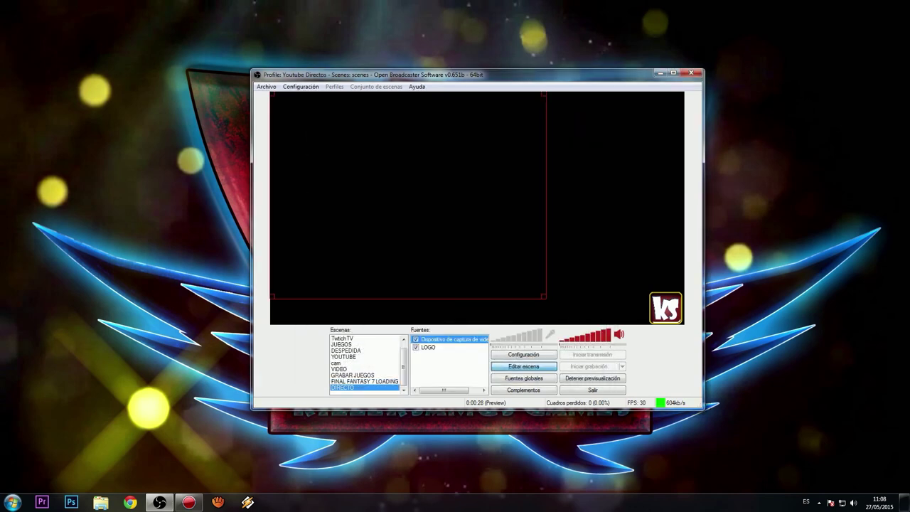
# Scale the webcam image down to about a quarter of the canvas width and place it near the canvas's left edge at mid-height
pyautogui.moveTo(544, 297); pyautogui.dragTo(339, 143)
pyautogui.moveTo(304, 118); pyautogui.dragTo(441, 179)
pyautogui.moveTo(477, 205); pyautogui.dragTo(504, 230)
pyautogui.moveTo(436, 177); pyautogui.dragTo(322, 202)
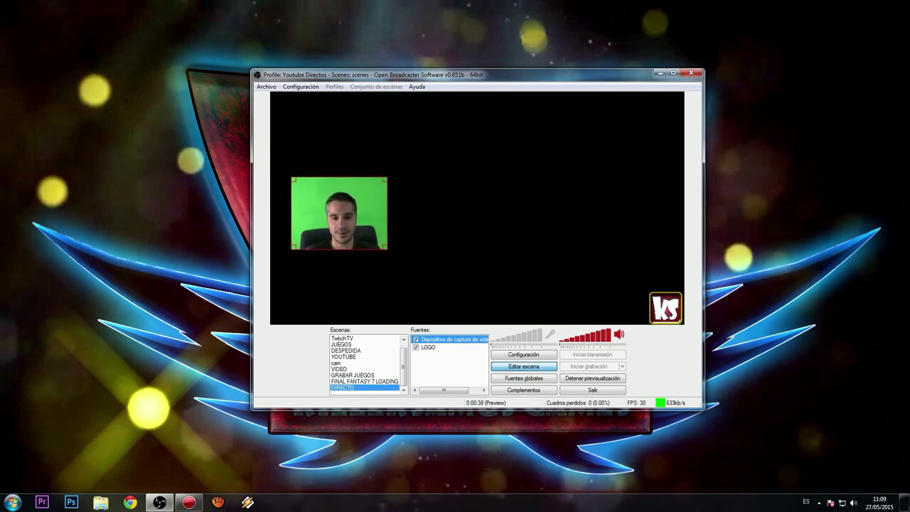
# Hide the webcam source and add a text source named "suscribete !!" to the DIRECTO scene
pyautogui.click(416, 339)
pyautogui.rightClick(448, 370)
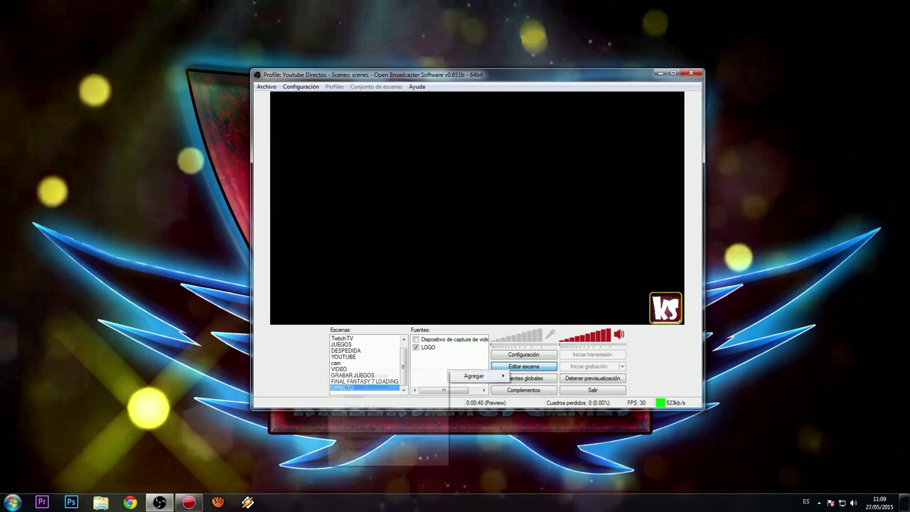
pyautogui.click(388, 417)
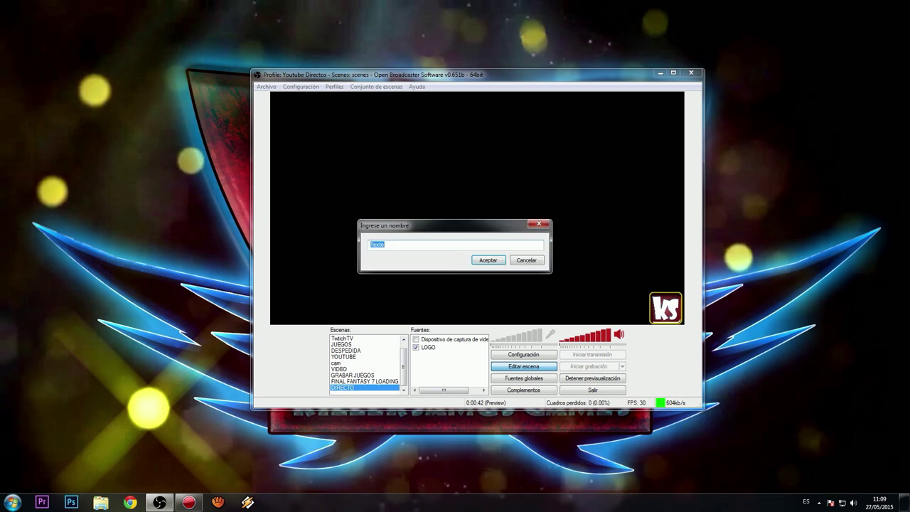
pyautogui.write('suscribete !!')
pyautogui.press('Return')
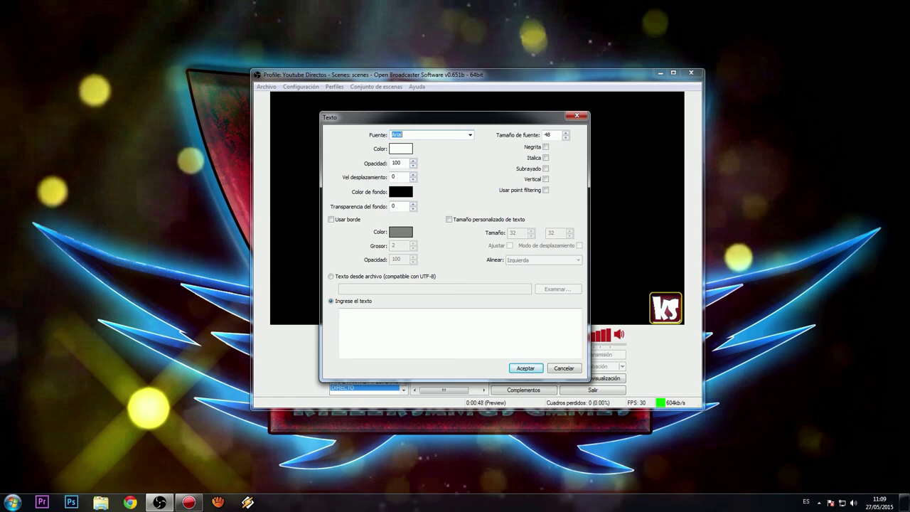
# Set the text source's content to "SUSCRIBETE !!" with default formatting and place it slightly left of centre near the canvas's lower edge
pyautogui.click(341, 313)
pyautogui.write('SUSCRIBETE !!')
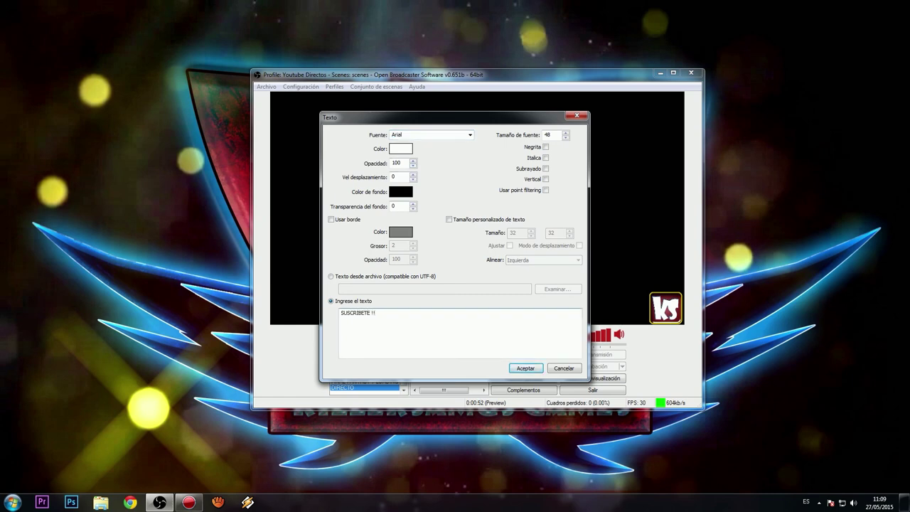
pyautogui.click(526, 367)
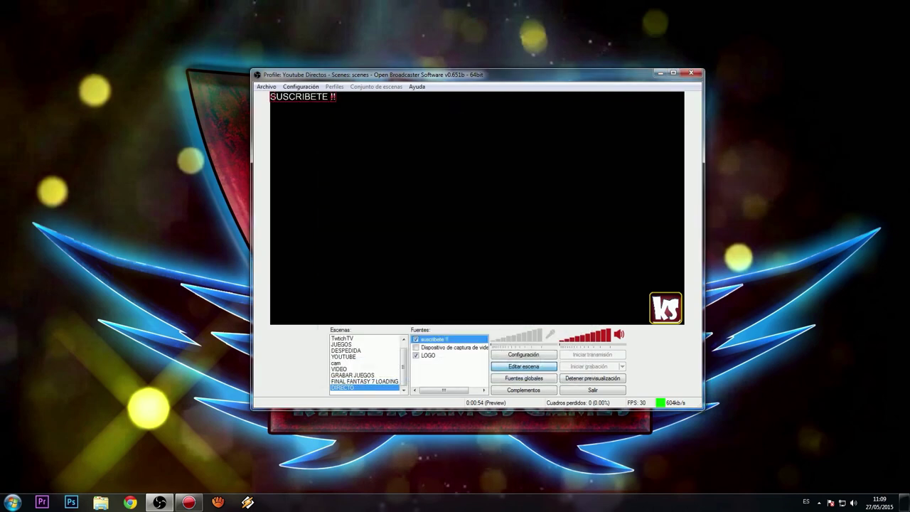
pyautogui.moveTo(335, 101); pyautogui.dragTo(442, 299)
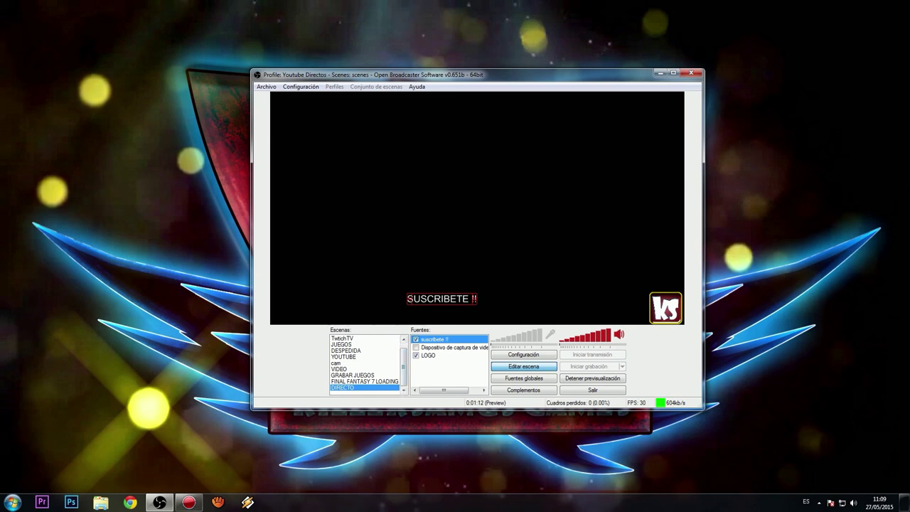
# Preview the ESPERANDO and DESPEDIDA scenes, finishing on ESPERANDO
pyautogui.moveTo(404, 367); pyautogui.dragTo(403, 360)
pyautogui.click(356, 339)
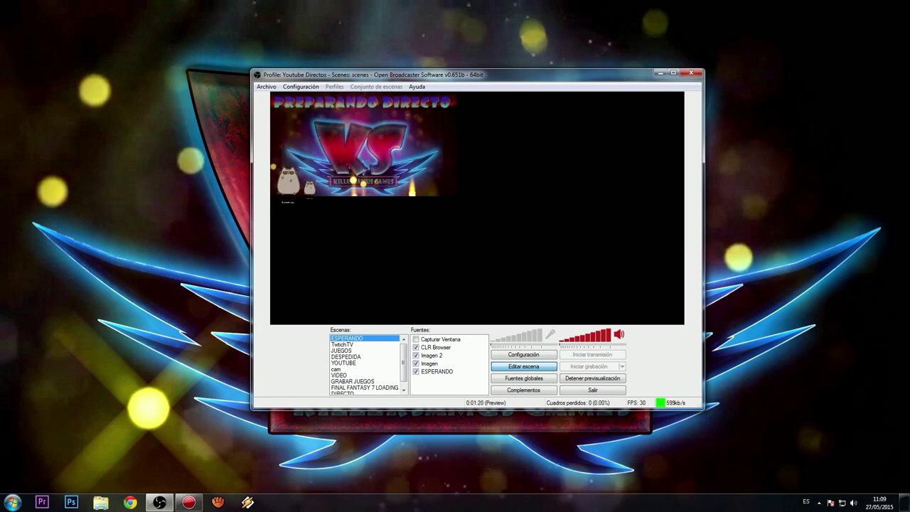
pyautogui.click(356, 356)
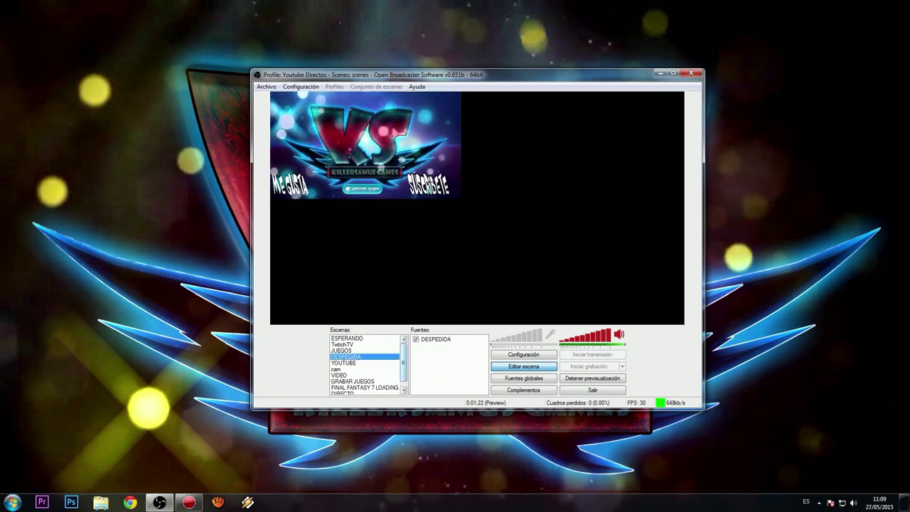
pyautogui.click(355, 338)
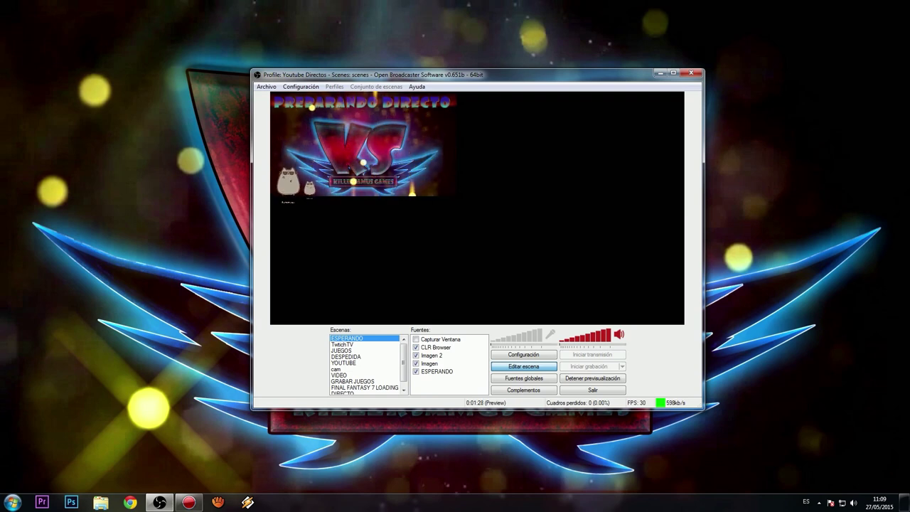
# Switch back to the DIRECTO scene and close the broadcasting program
pyautogui.scroll(-1, 364, 364)
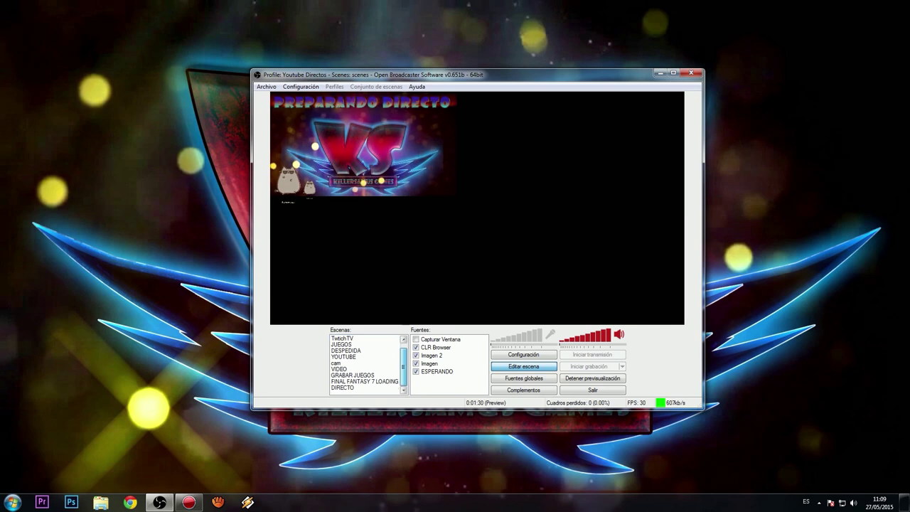
pyautogui.click(343, 388)
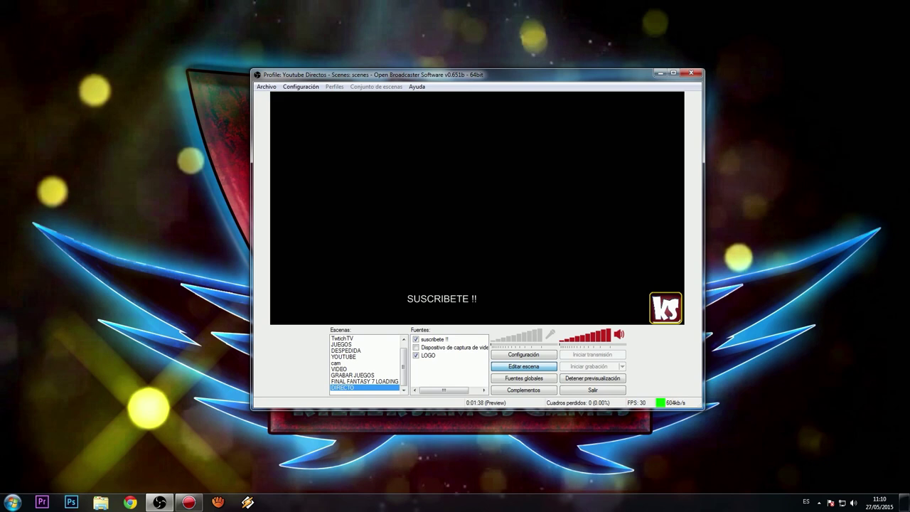
pyautogui.click(690, 73)
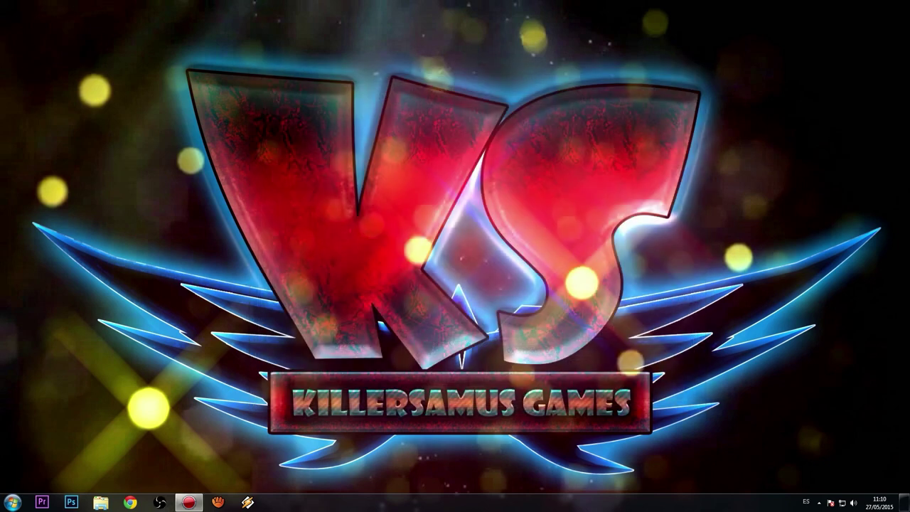